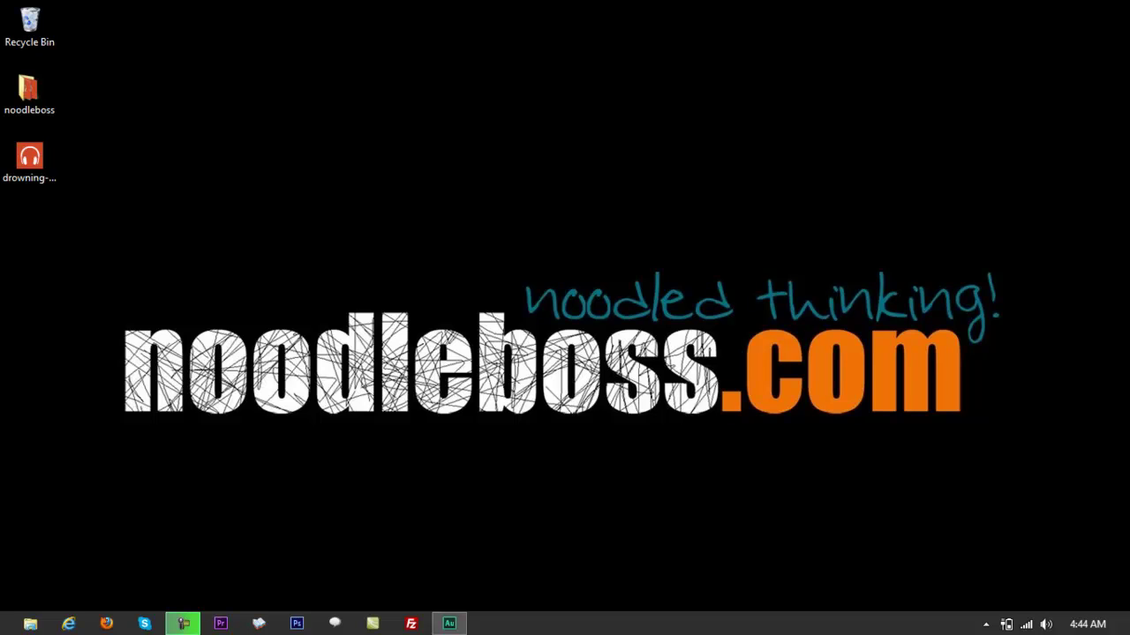
- Select the drowning-voice-raw.mp3 icon on the desktop, then clear the selection
click(30, 164)
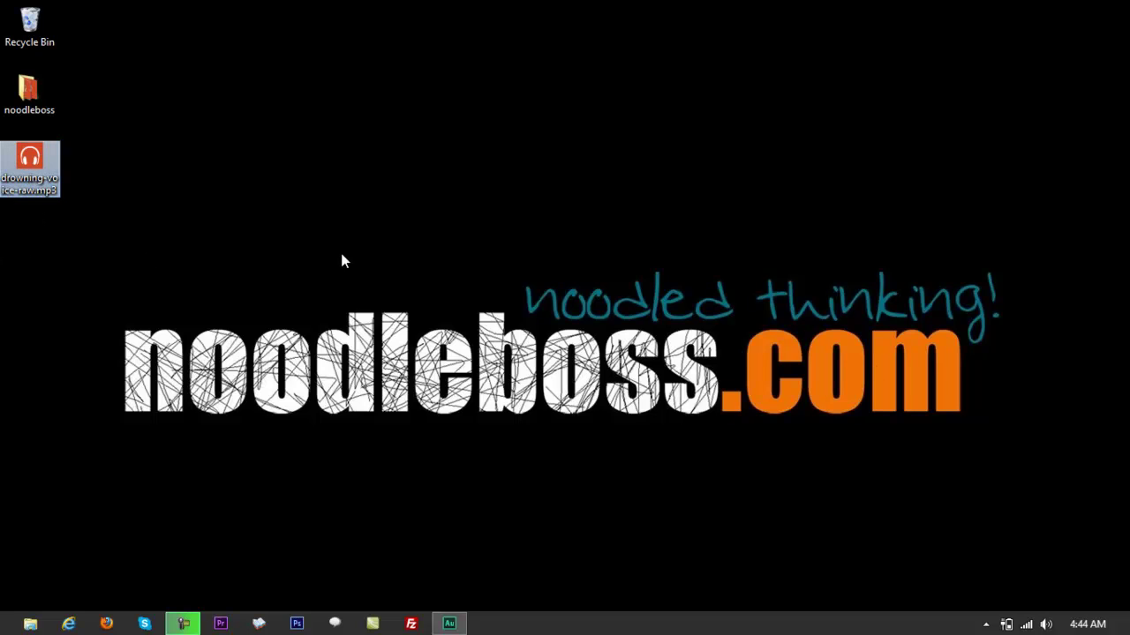
click(276, 263)
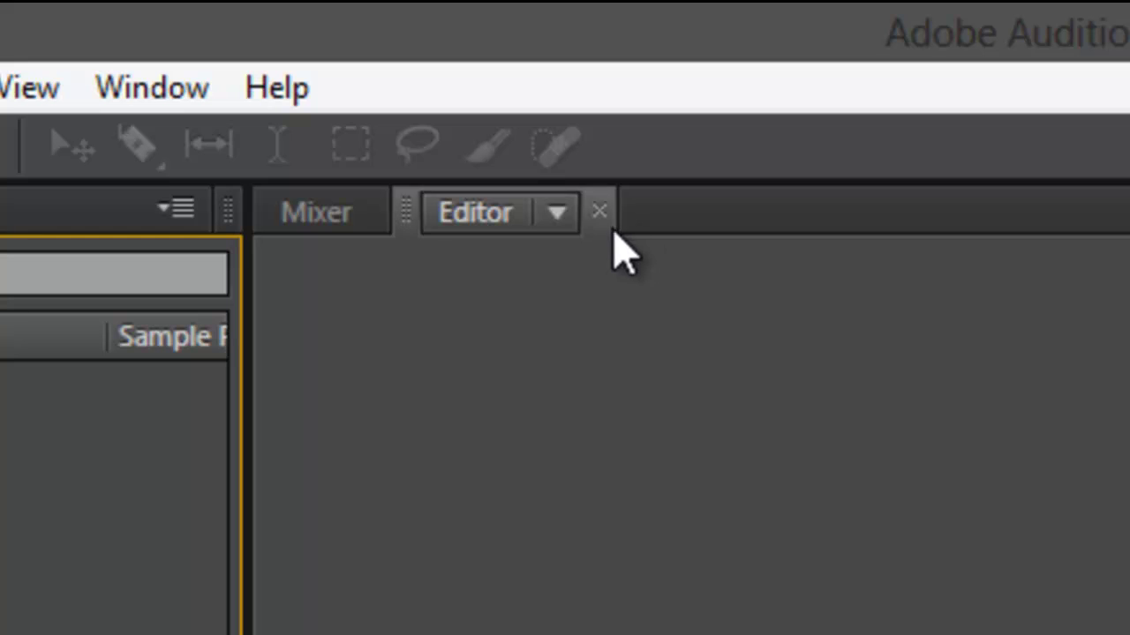
- Make sure the Editor panel is shown and browse to the Desktop folder in File Explorer
click(119, 99)
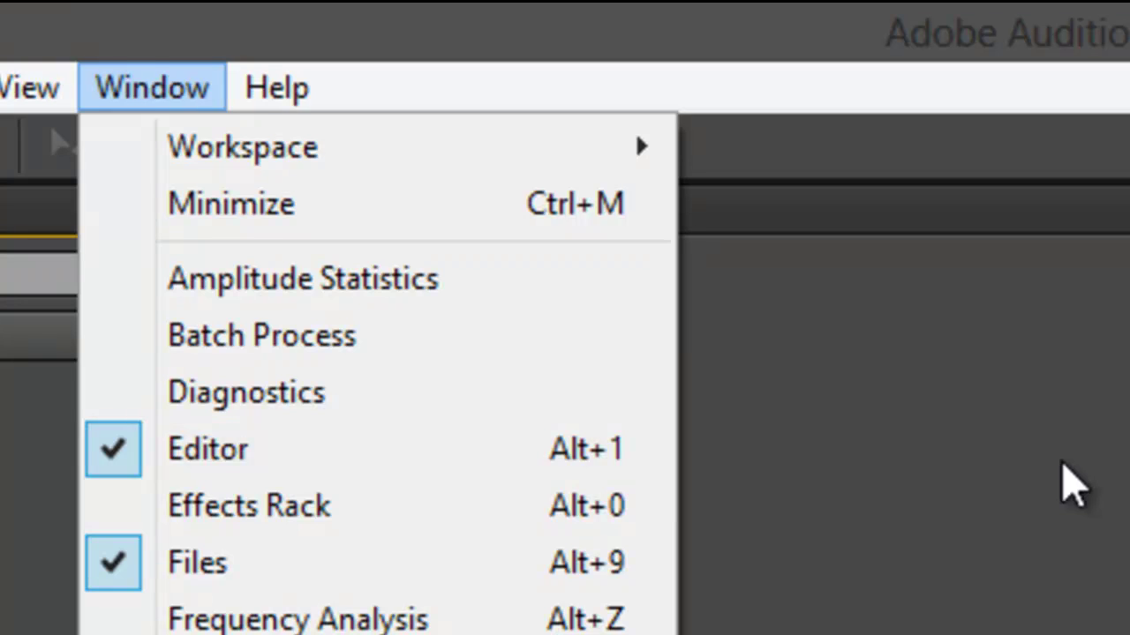
click(1062, 482)
click(30, 624)
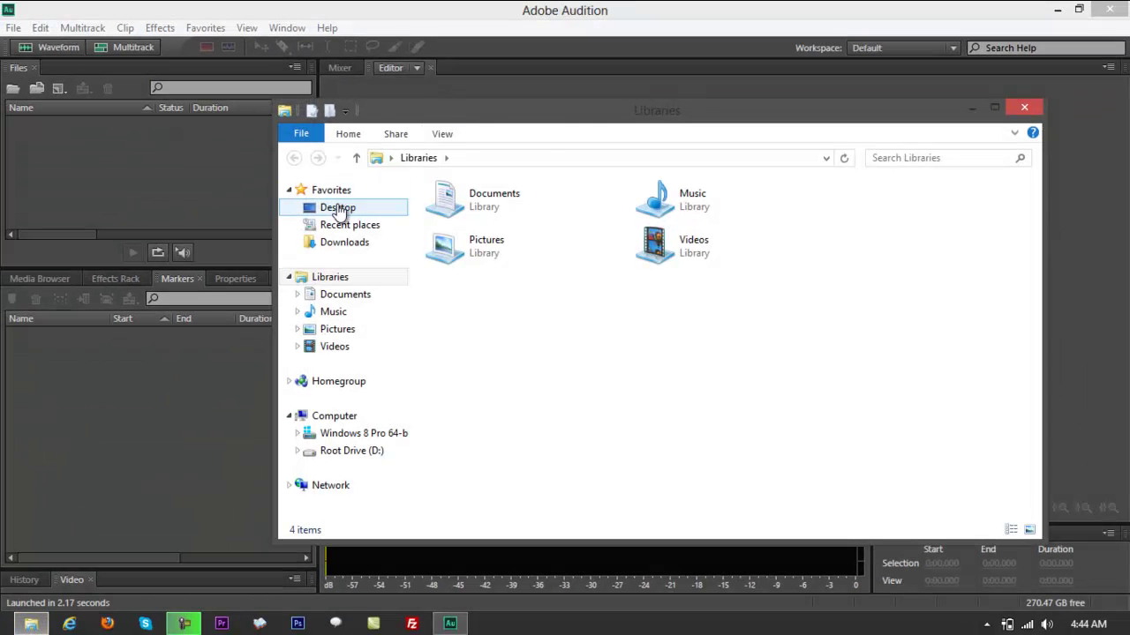
click(338, 210)
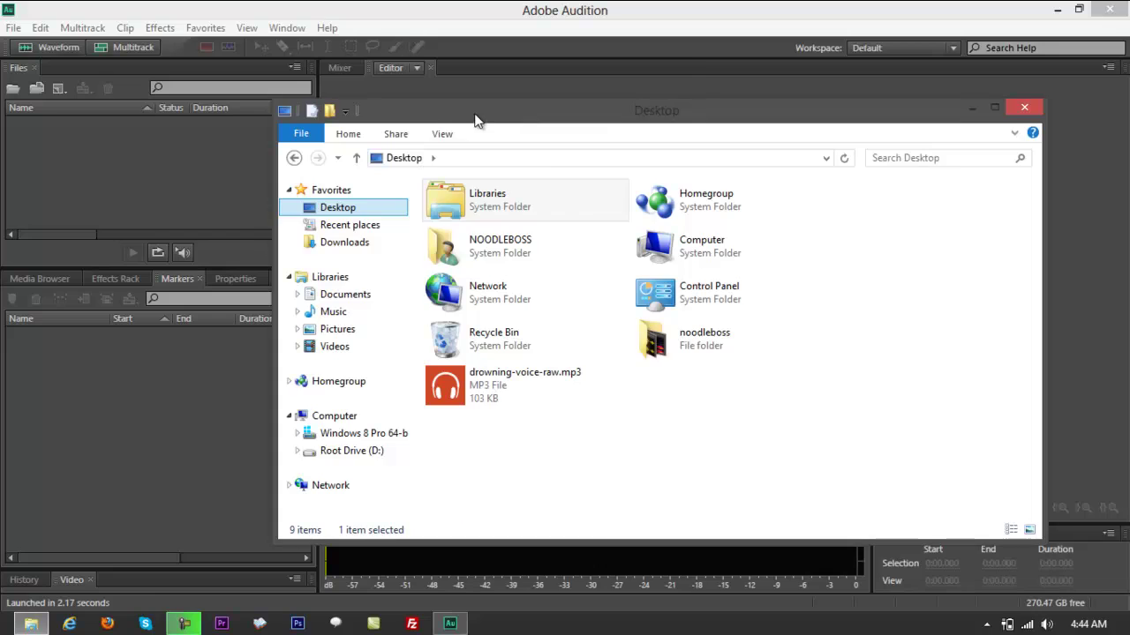
- Drag drowning-voice-raw.mp3 from the Desktop window into the Editor to open it
drag(480, 115, 888, 215)
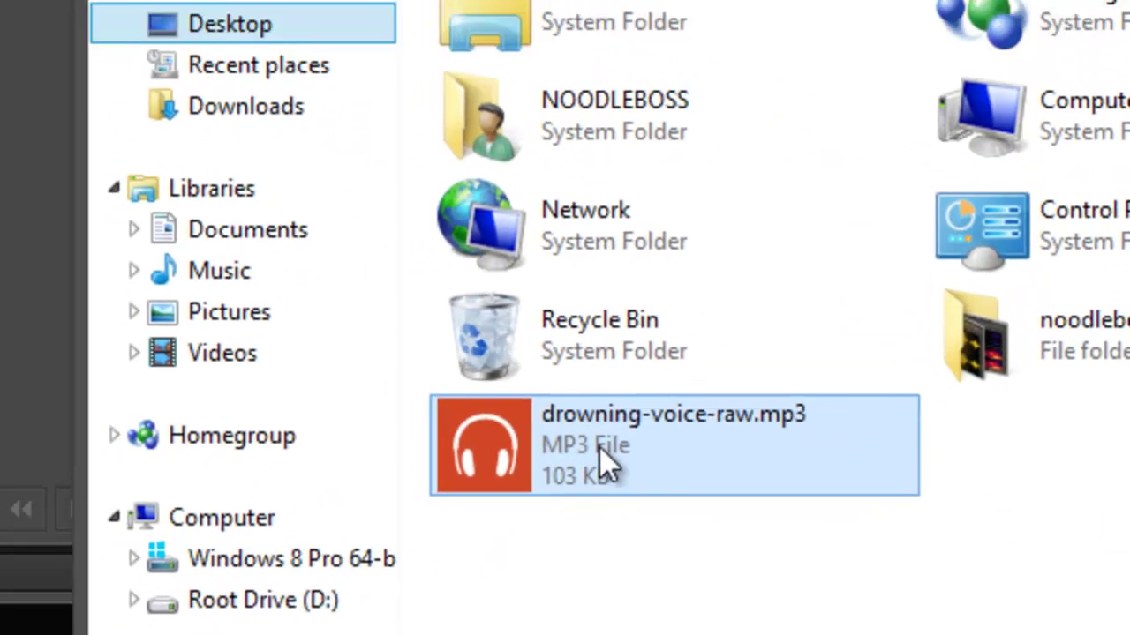
drag(807, 470, 208, 241)
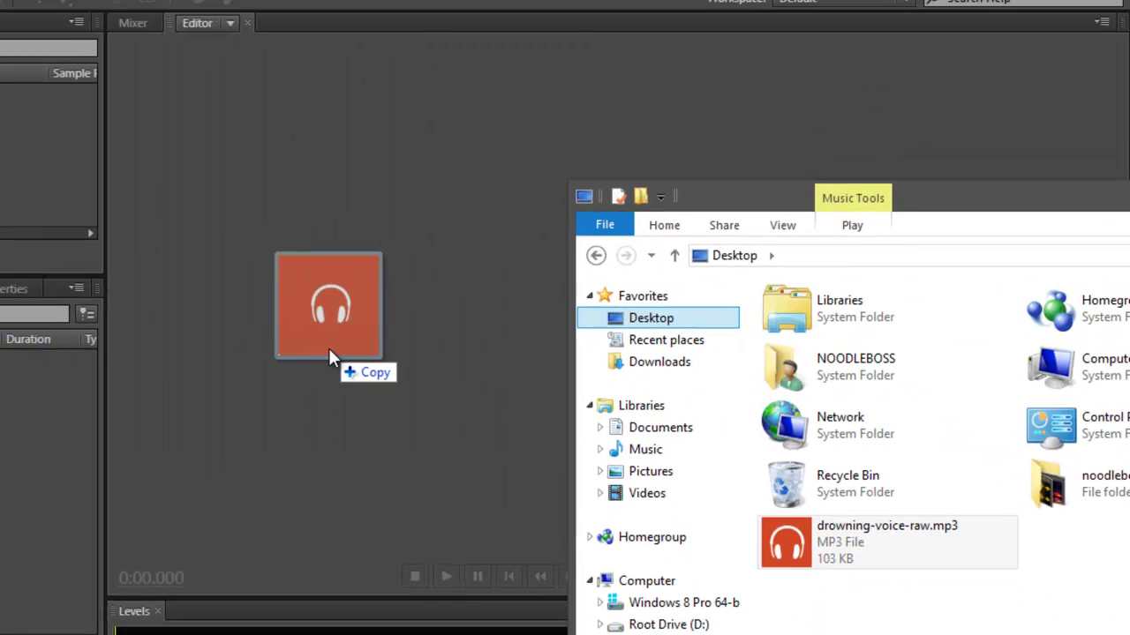
drag(328, 348, 328, 348)
drag(329, 348, 328, 348)
drag(328, 347, 328, 347)
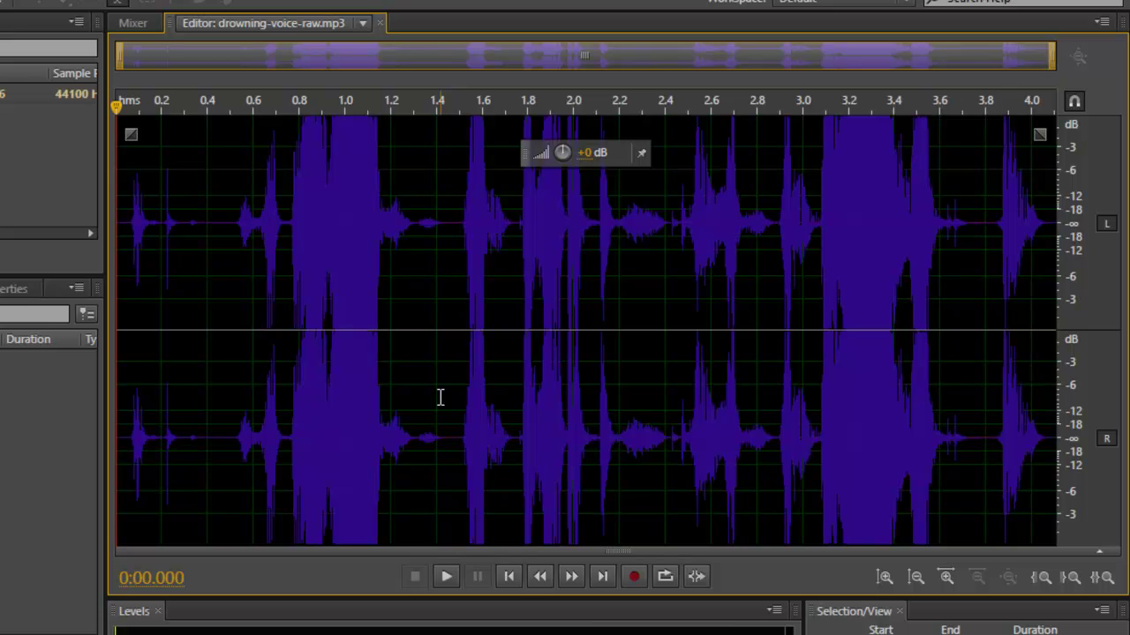
key(space)
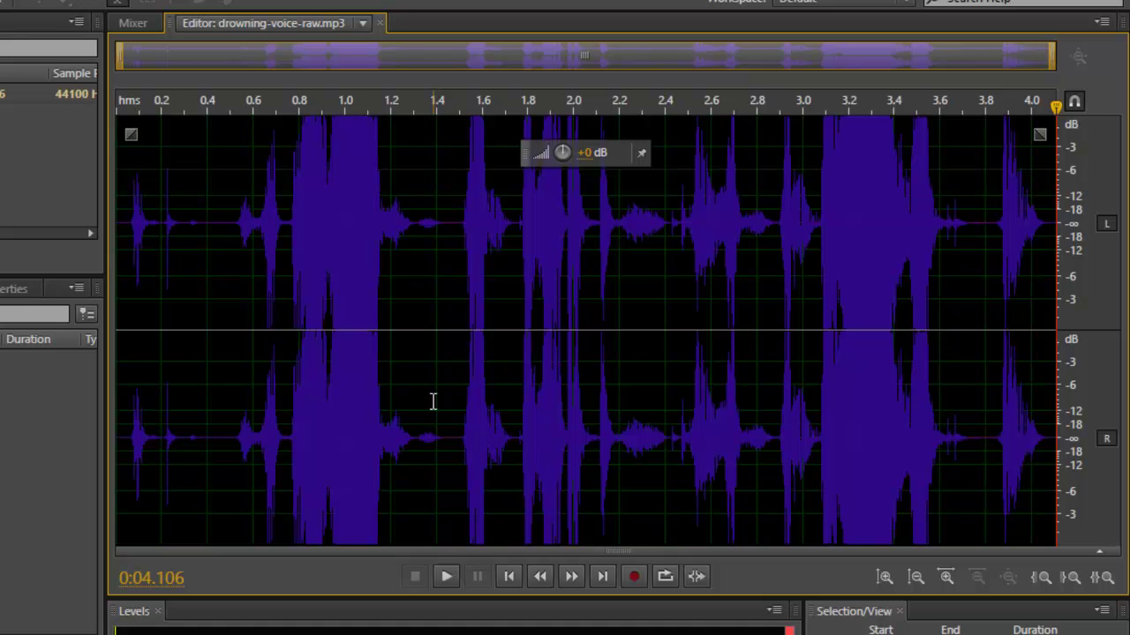
key(space)
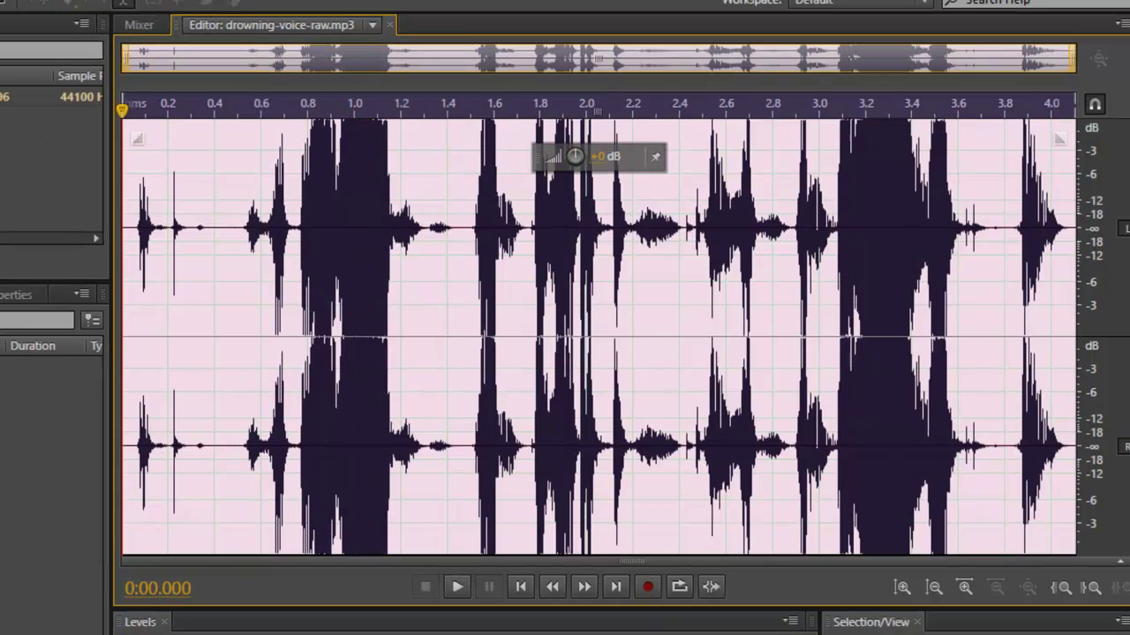
- Open the Surround Reverb effect from Effects > Reverb
click(75, 53)
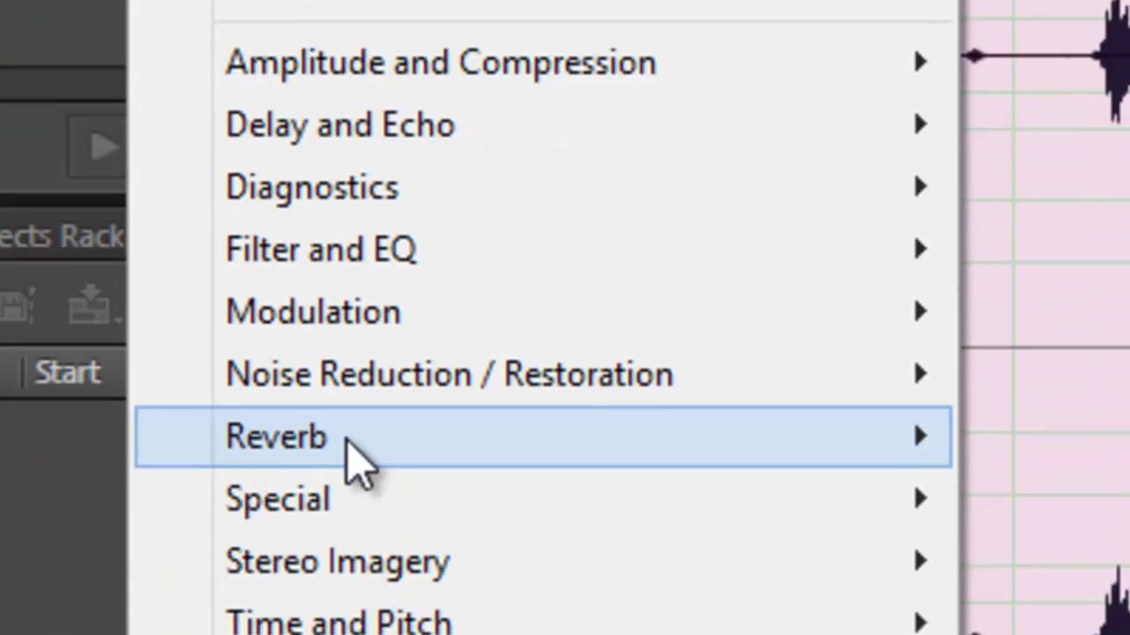
mouse_move(353, 462)
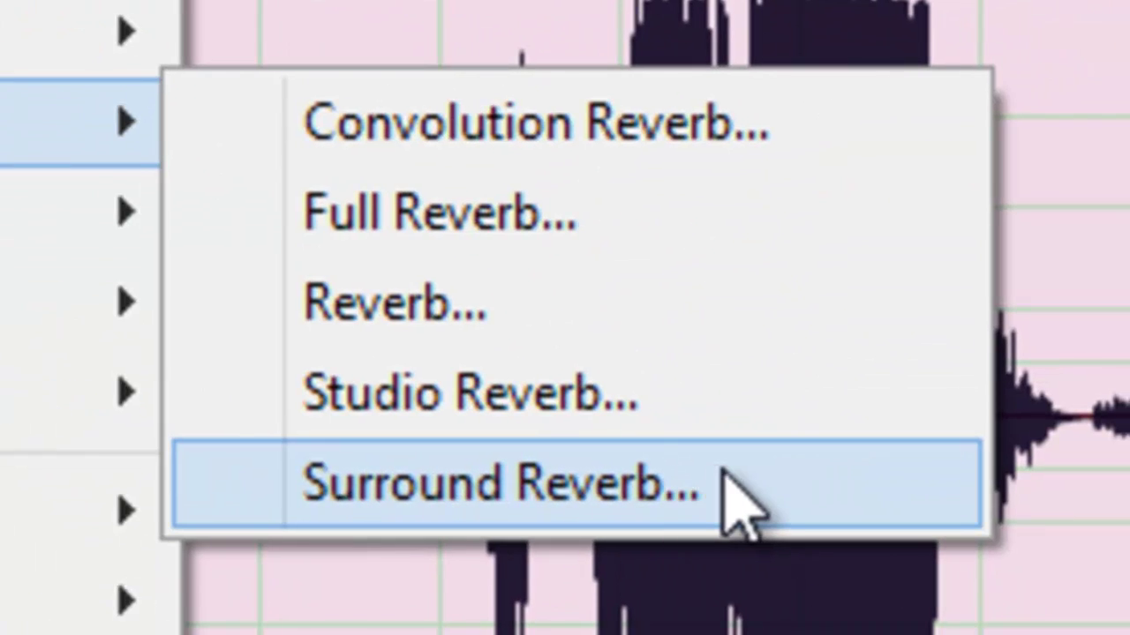
click(725, 477)
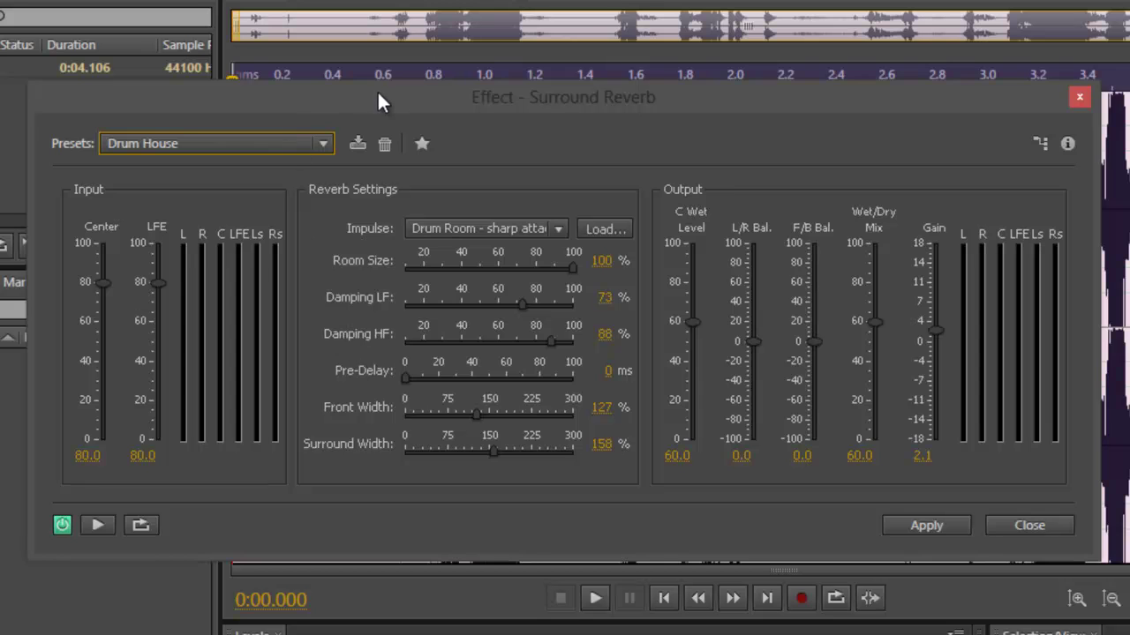
mouse_move(377, 92)
mouse_down()
mouse_move(401, 76)
mouse_move(395, 85)
mouse_up()
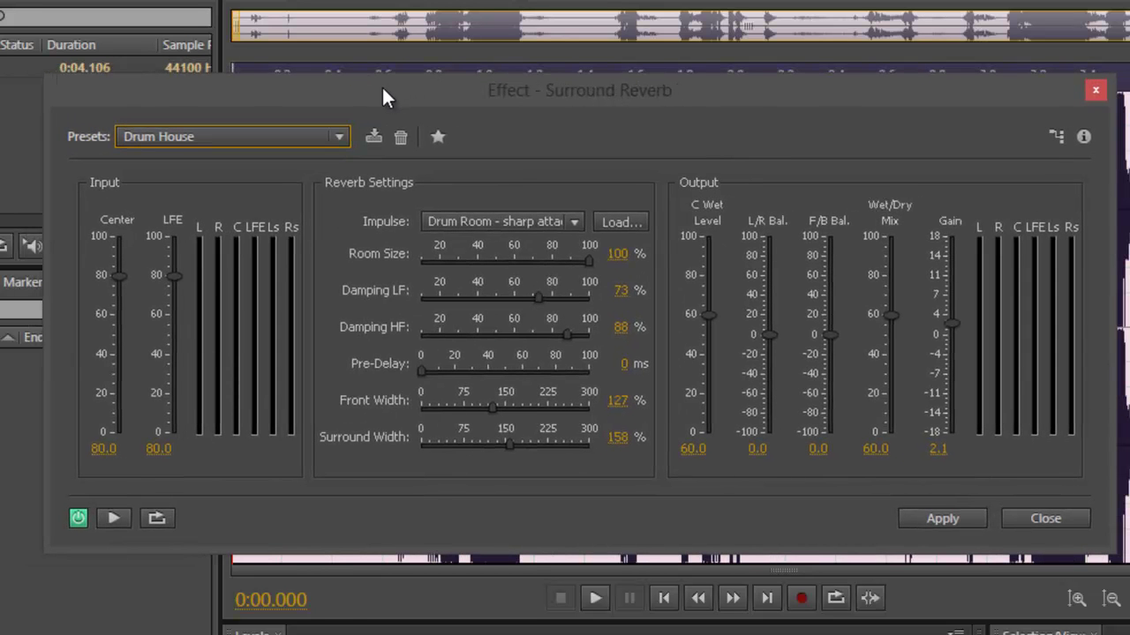
- Reset Surround Reverb to the (Default) preset and preview the voice with it
click(280, 132)
click(189, 163)
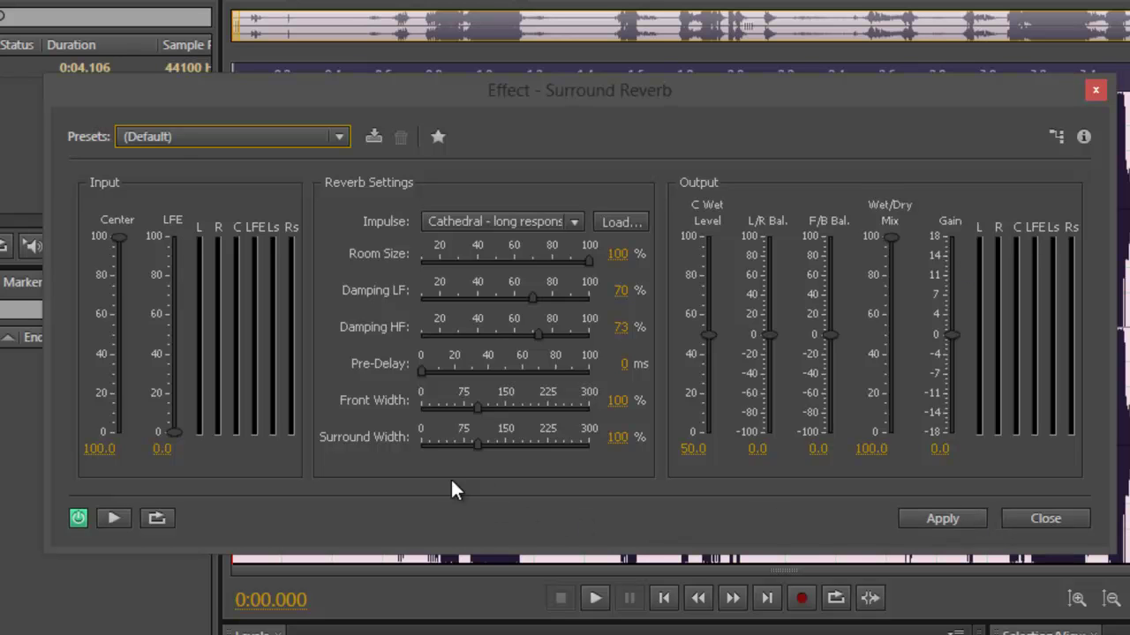
click(113, 521)
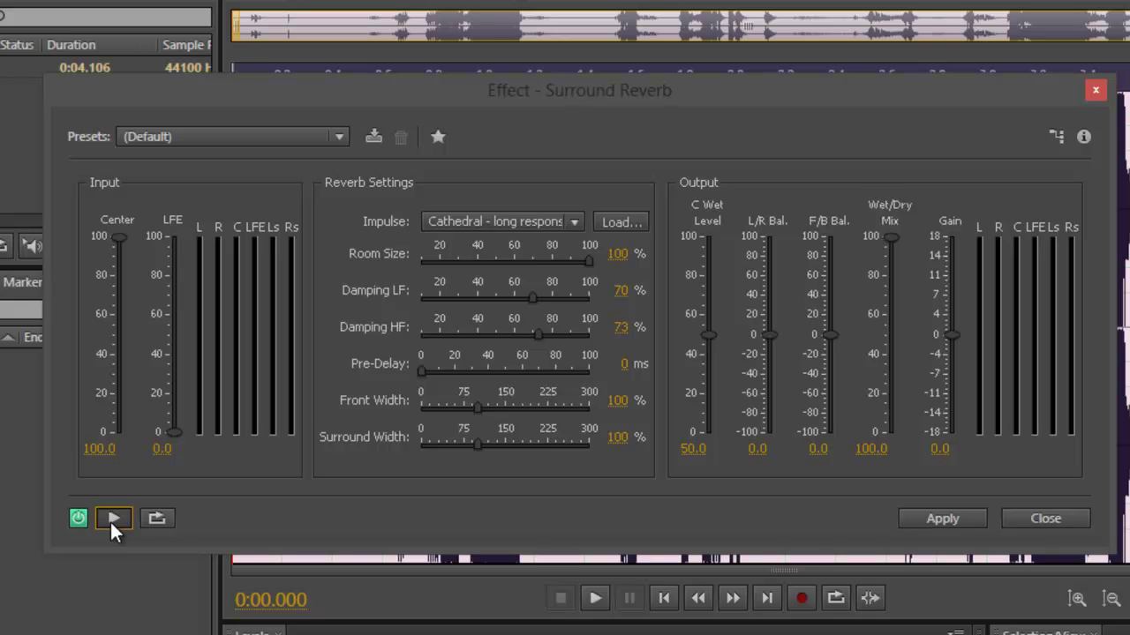
click(208, 139)
click(173, 523)
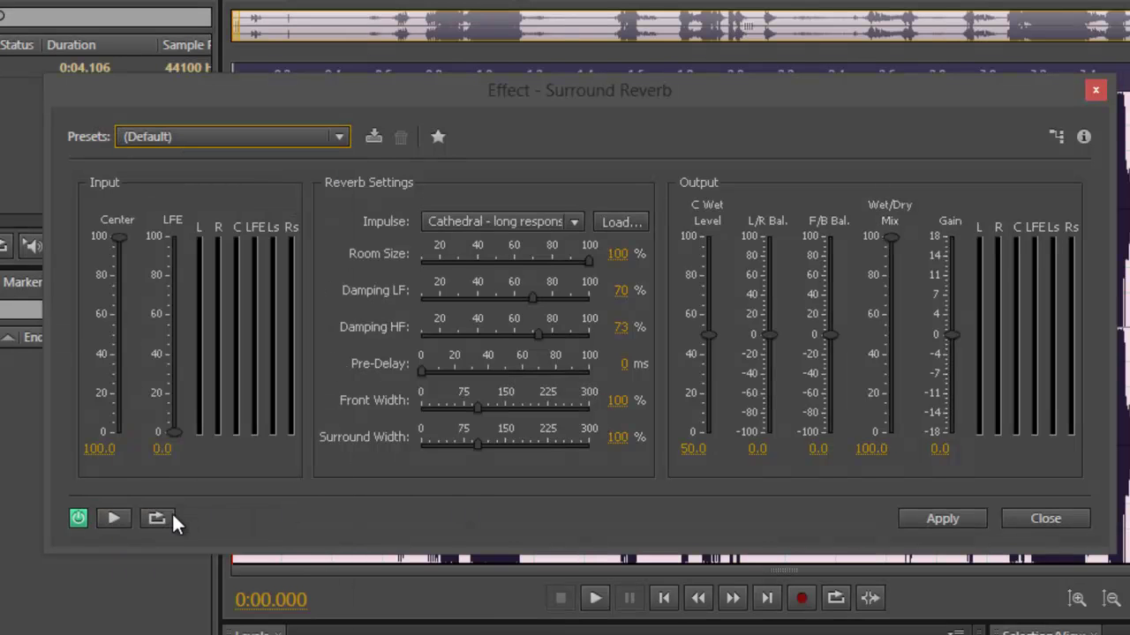
click(112, 519)
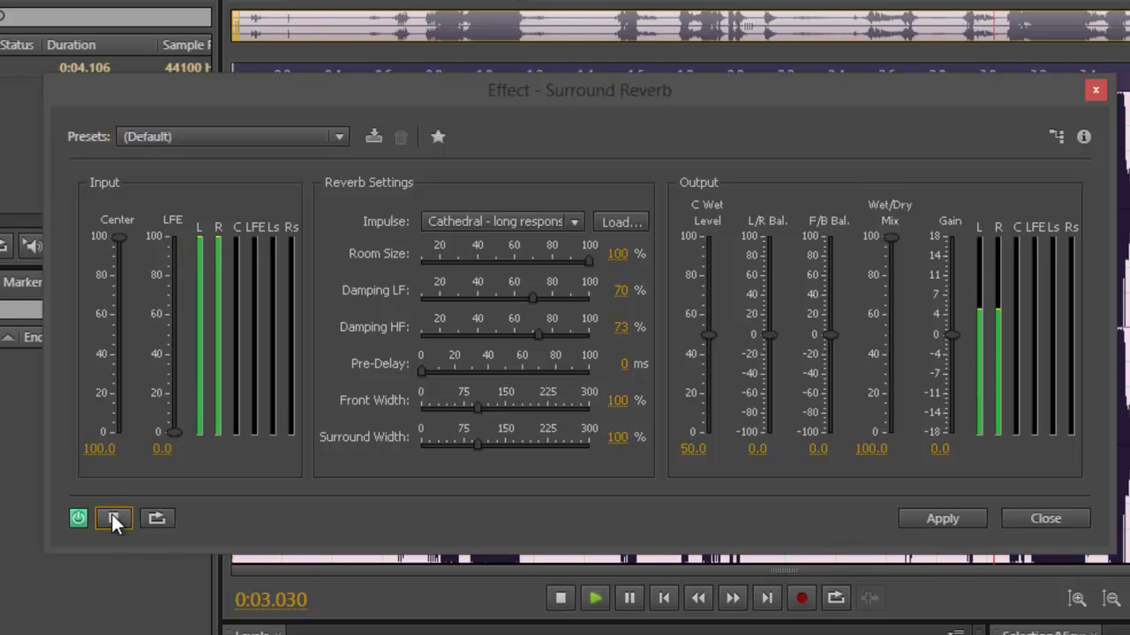
- Preview the voice with the All Mixed Up and Auditorium reverb presets
click(176, 136)
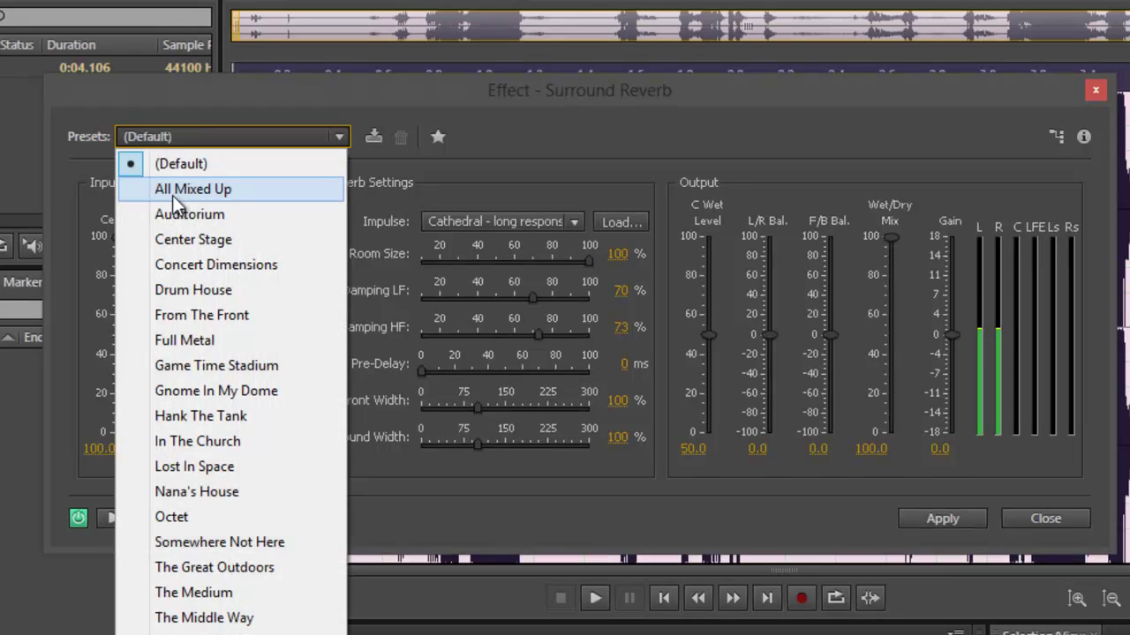
click(174, 191)
click(109, 516)
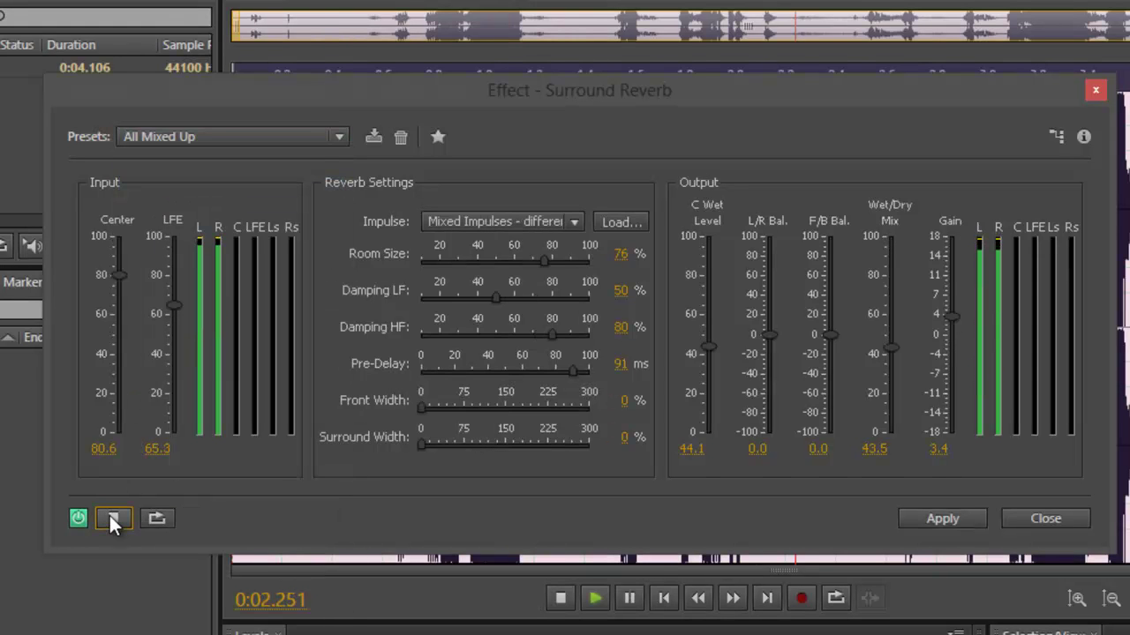
click(209, 137)
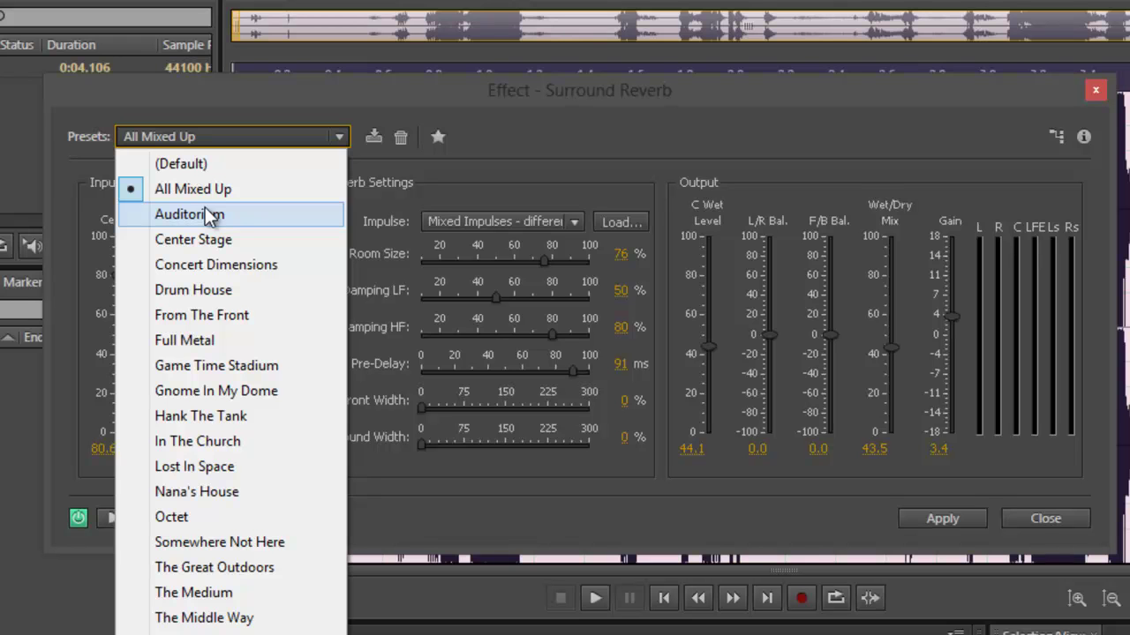
click(205, 214)
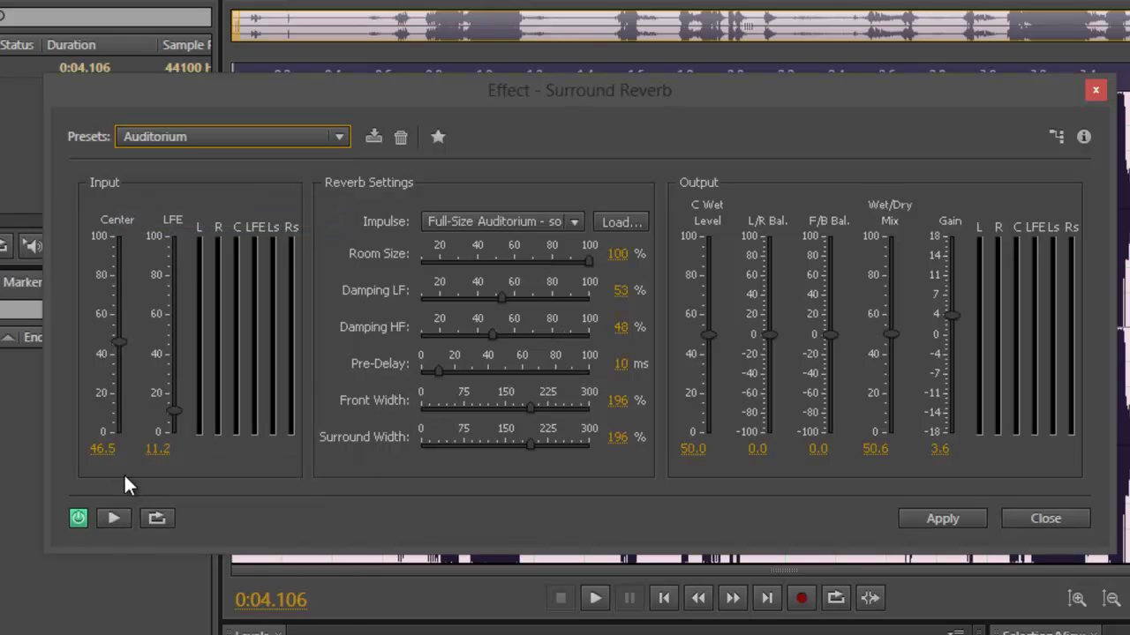
click(113, 519)
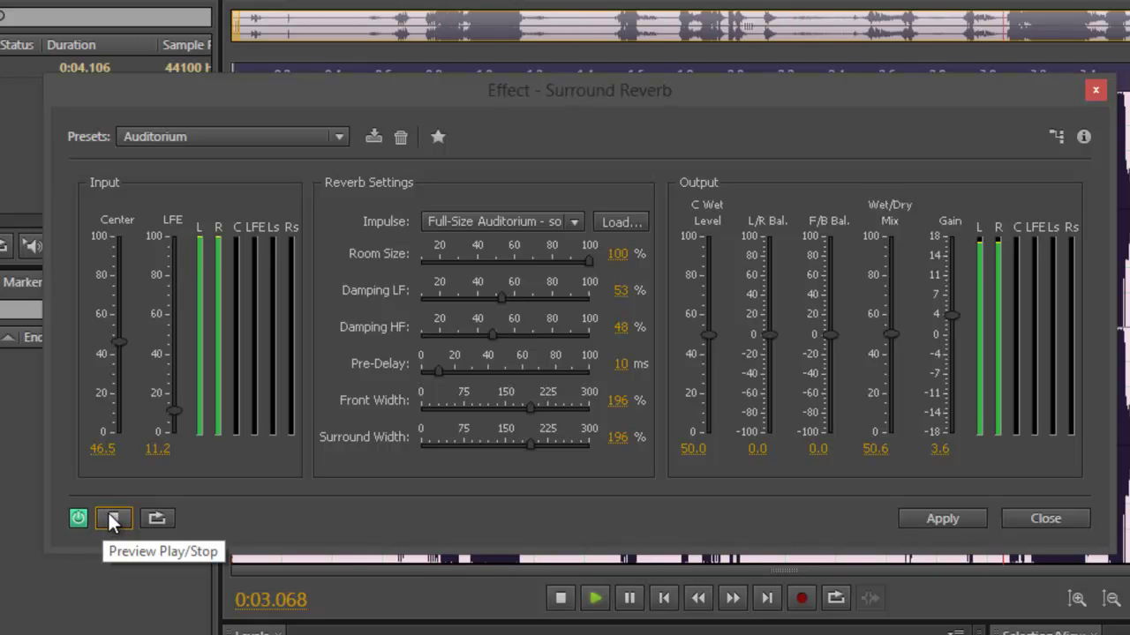
- Preview the Center Stage preset, then load and preview Concert Dimensions
click(180, 136)
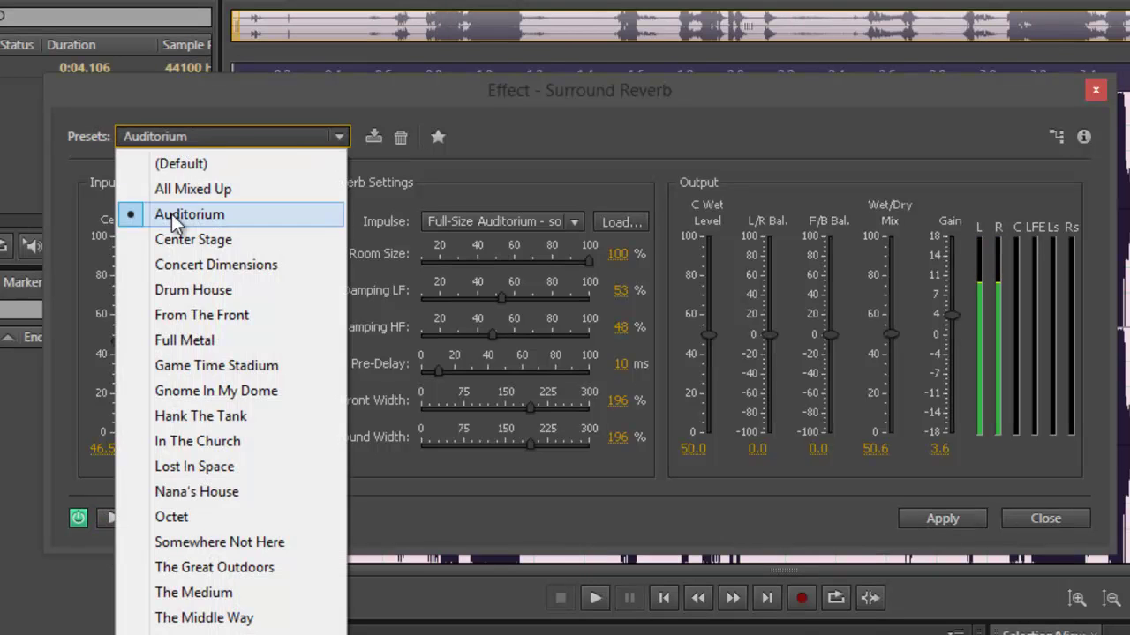
click(172, 234)
click(115, 517)
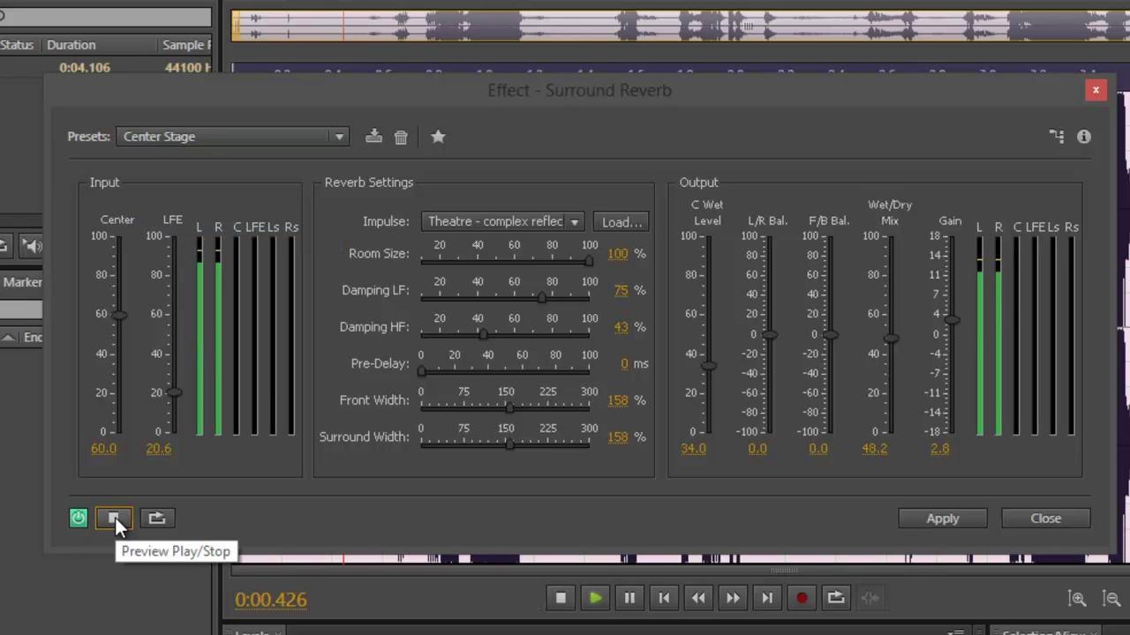
click(210, 134)
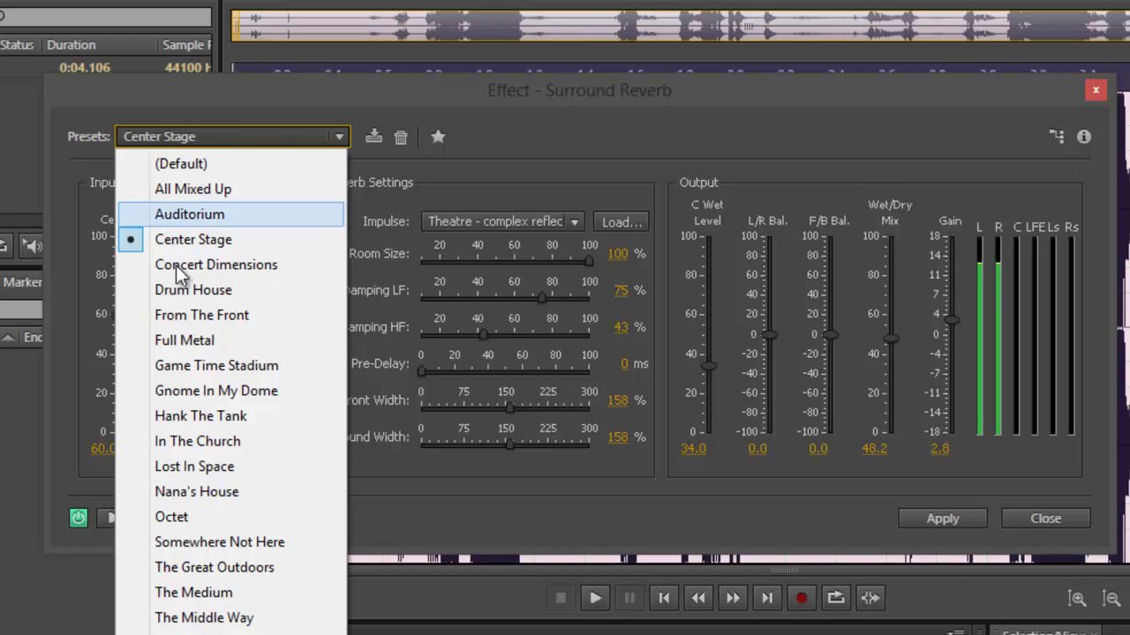
click(182, 266)
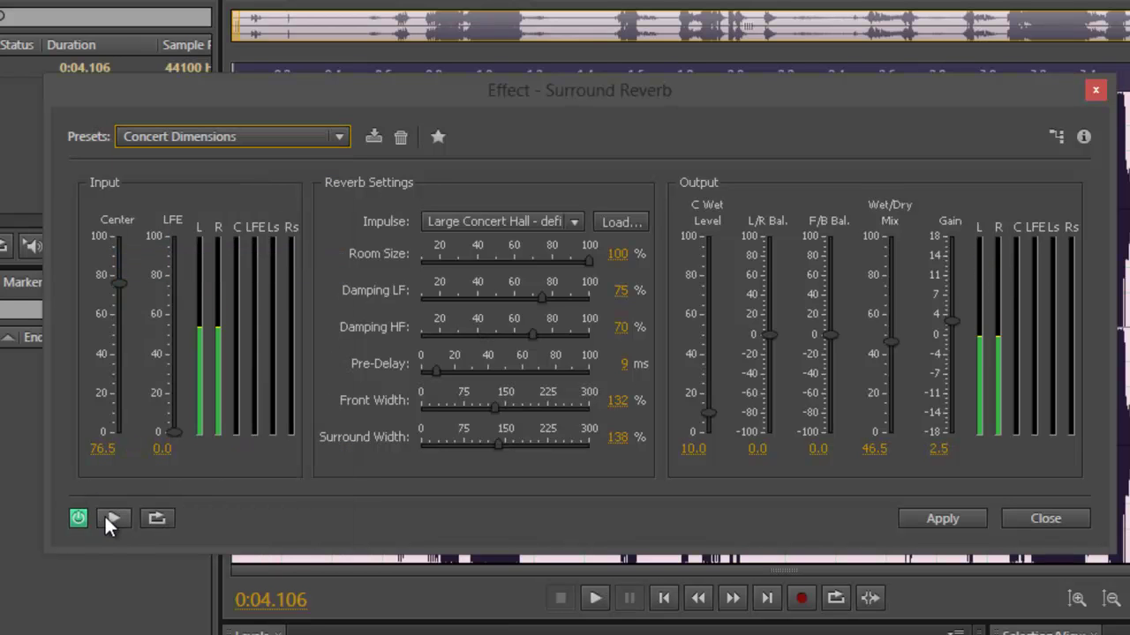
click(106, 517)
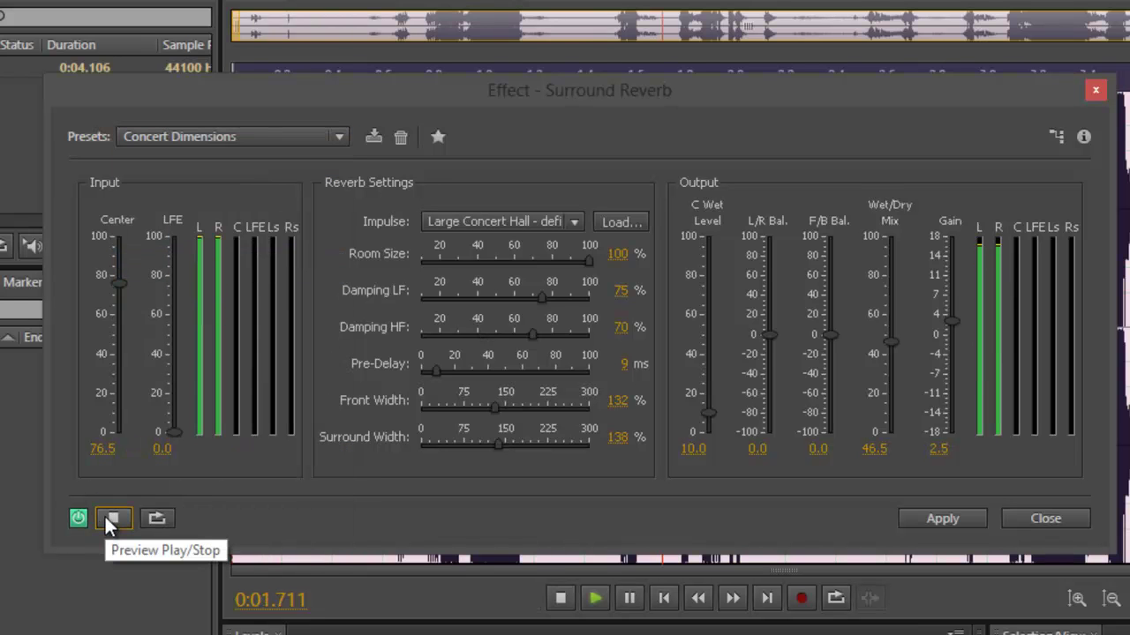
- Preview the voice with the Drum House, From The Front and Full Metal presets
click(208, 141)
click(182, 291)
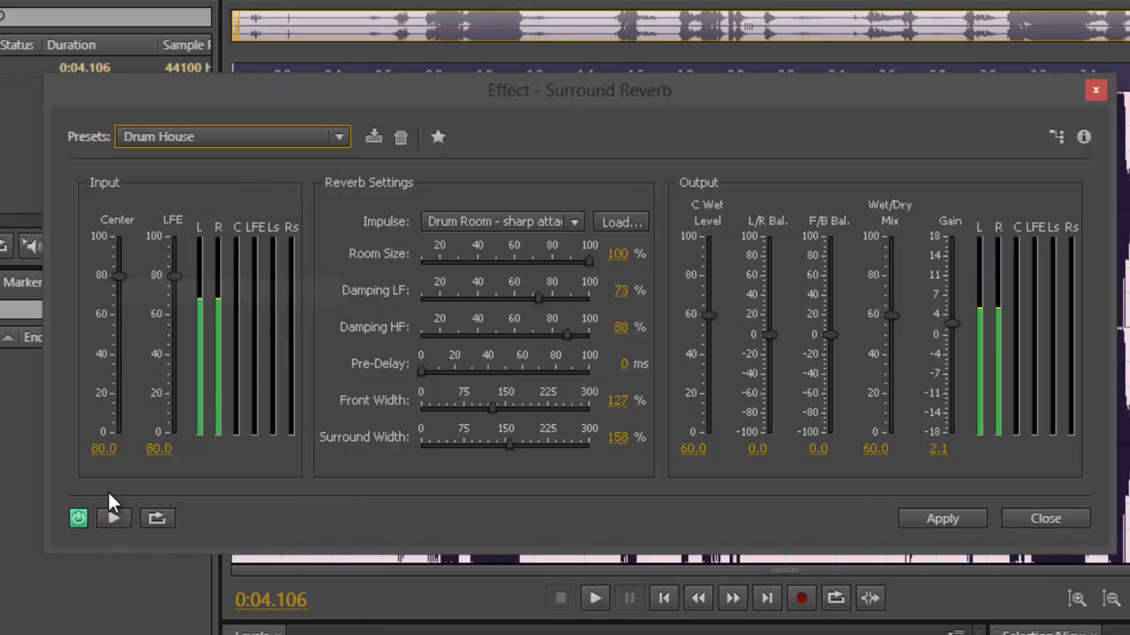
click(114, 518)
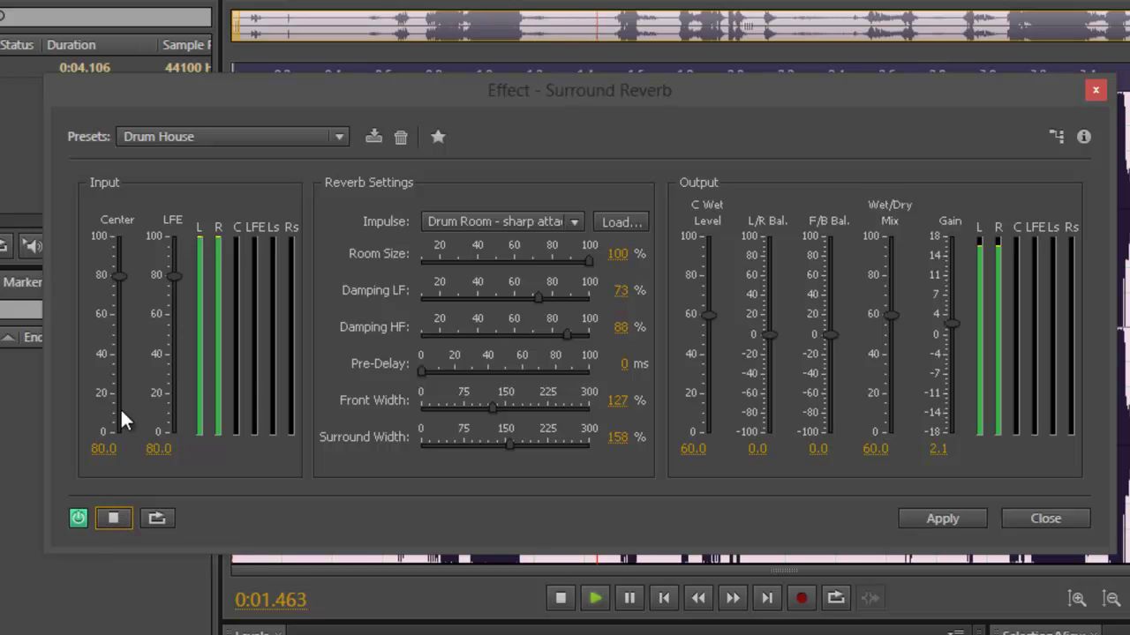
click(181, 137)
click(190, 315)
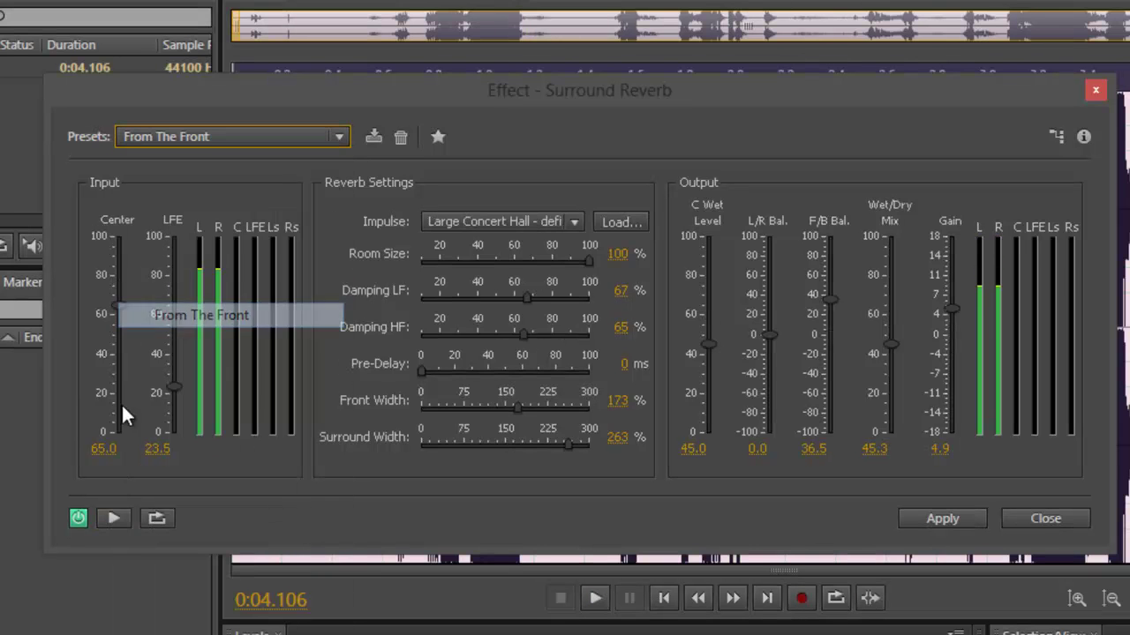
click(115, 518)
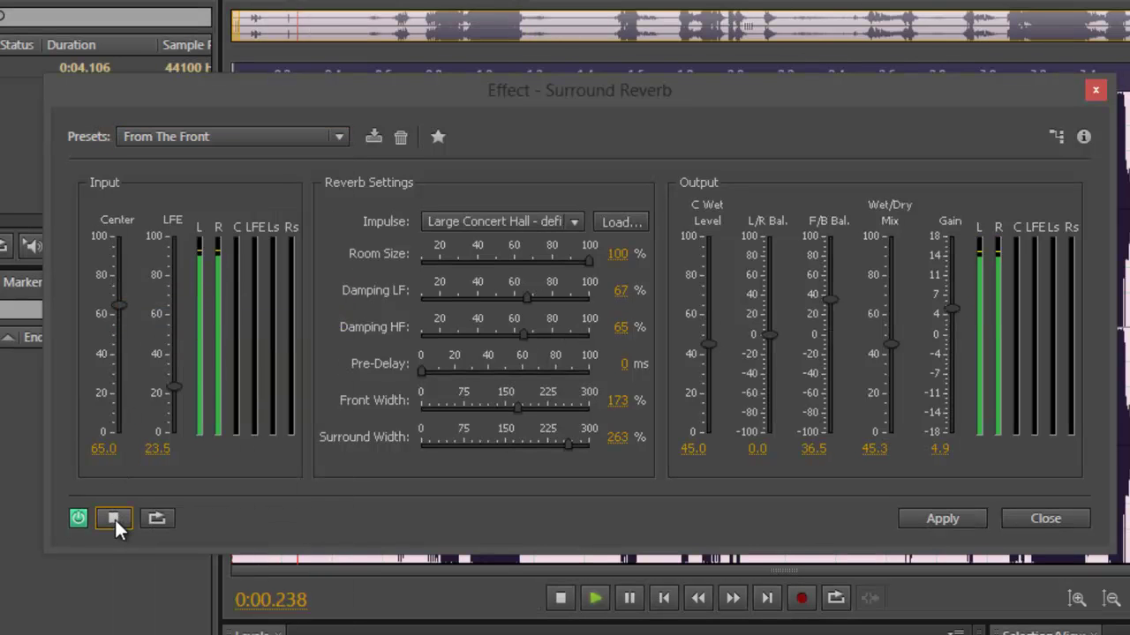
click(162, 137)
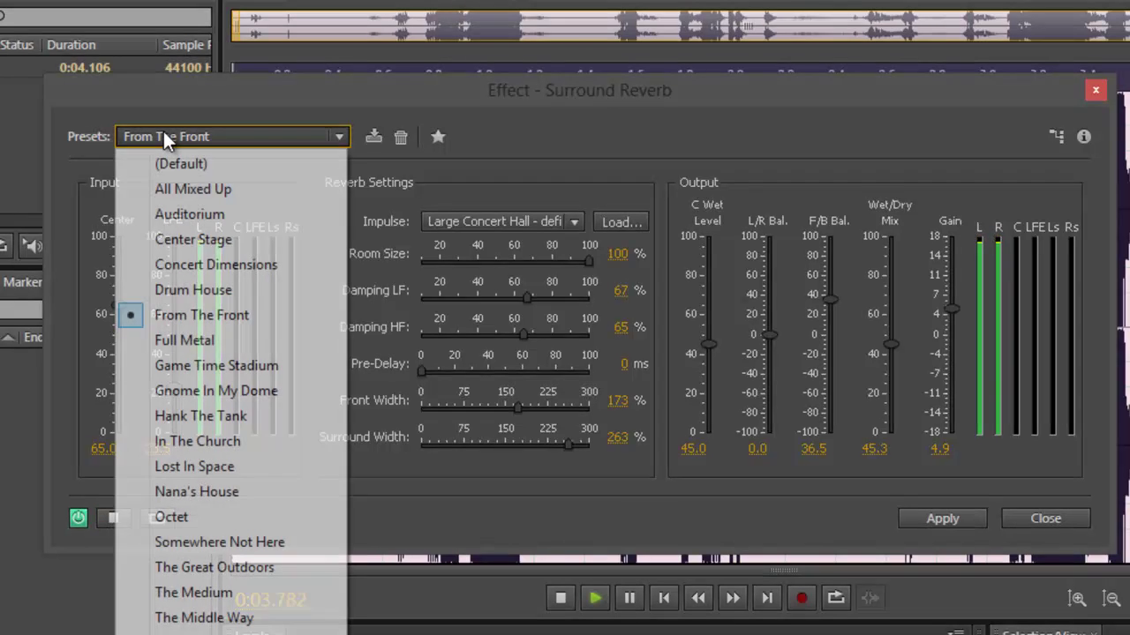
click(166, 339)
click(111, 517)
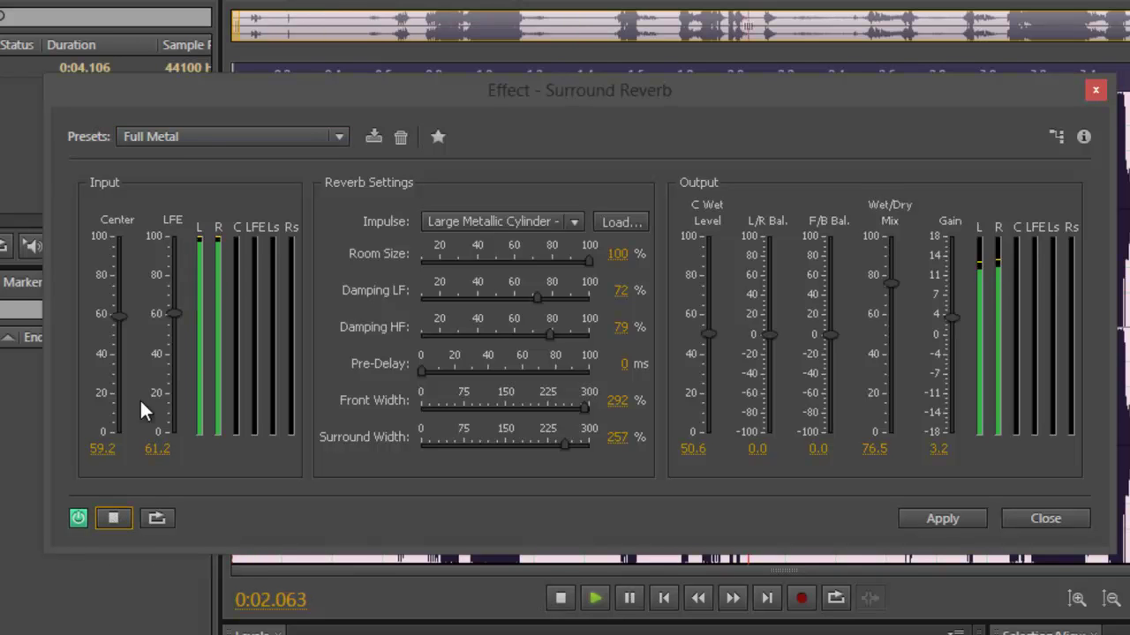
- Preview Game Time Stadium, Gnome In My Dome, Hank The Tank, then In The Church
click(195, 137)
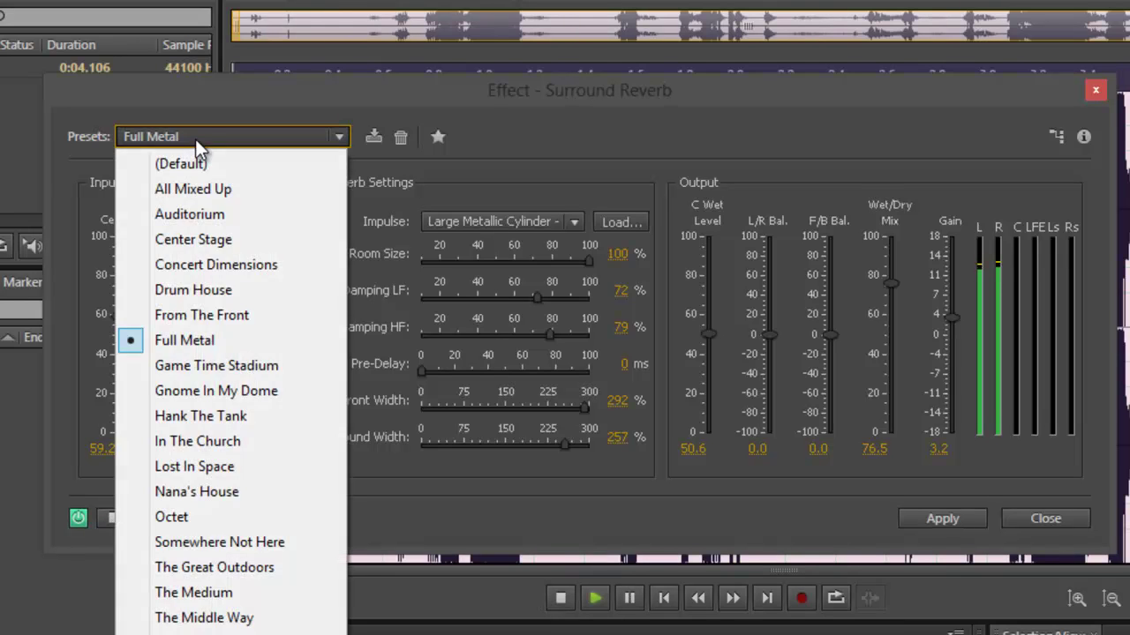
click(171, 366)
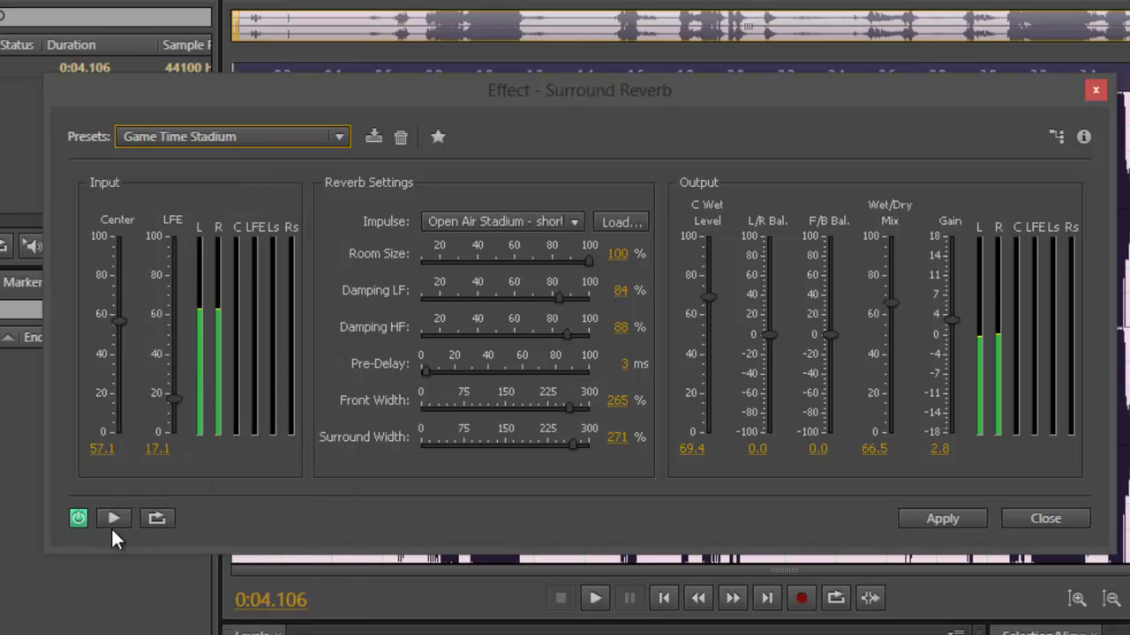
click(114, 517)
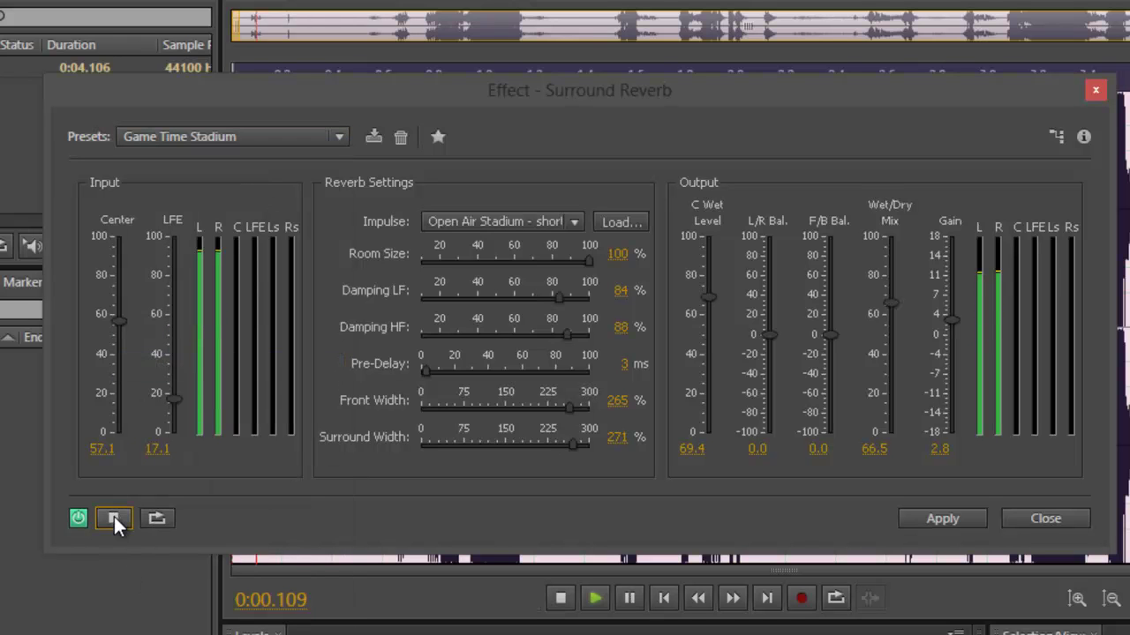
click(195, 136)
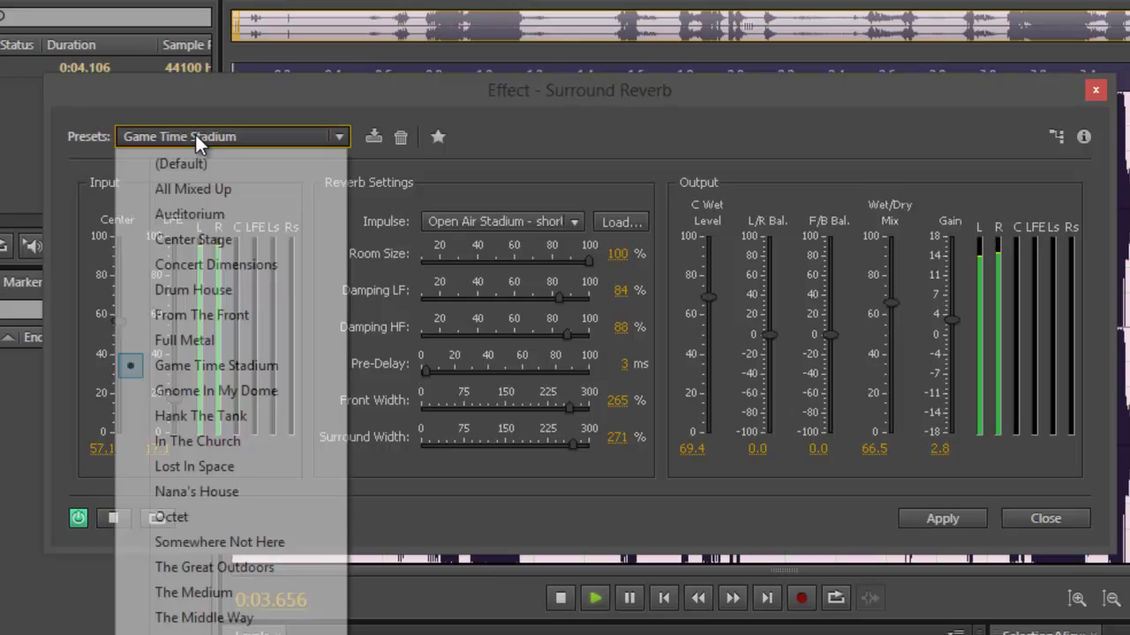
click(172, 396)
click(113, 519)
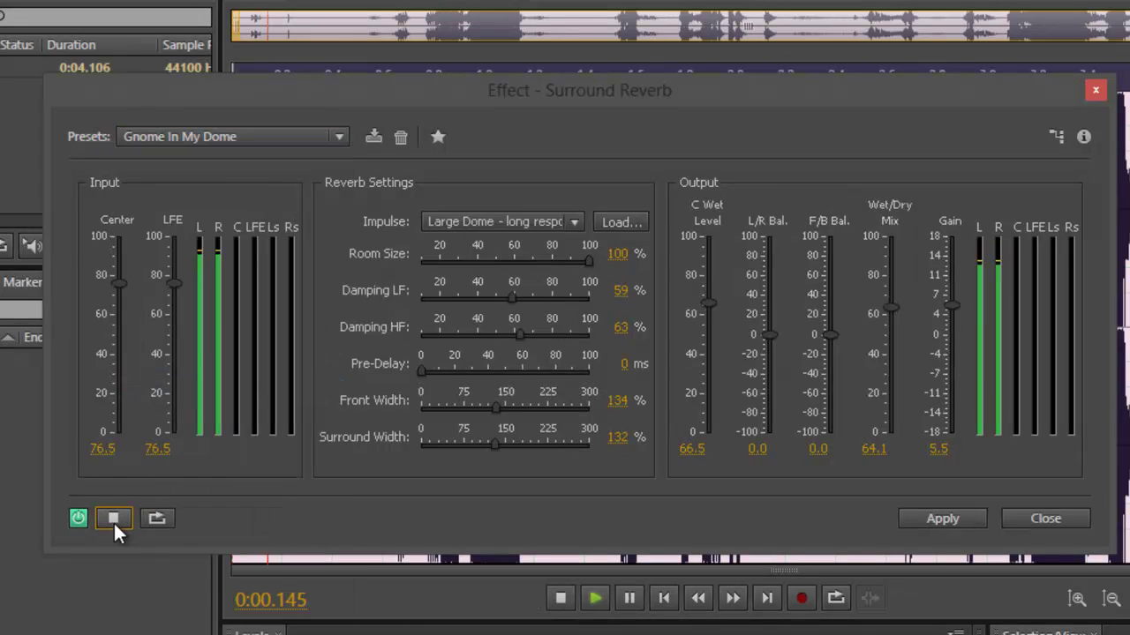
click(190, 137)
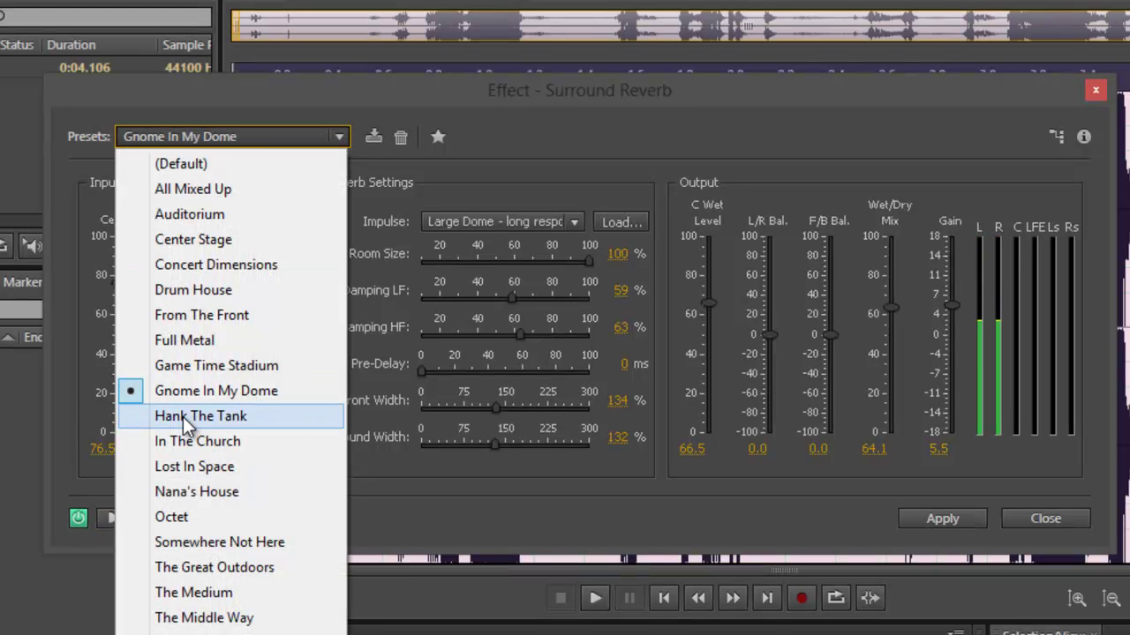
click(182, 416)
click(123, 516)
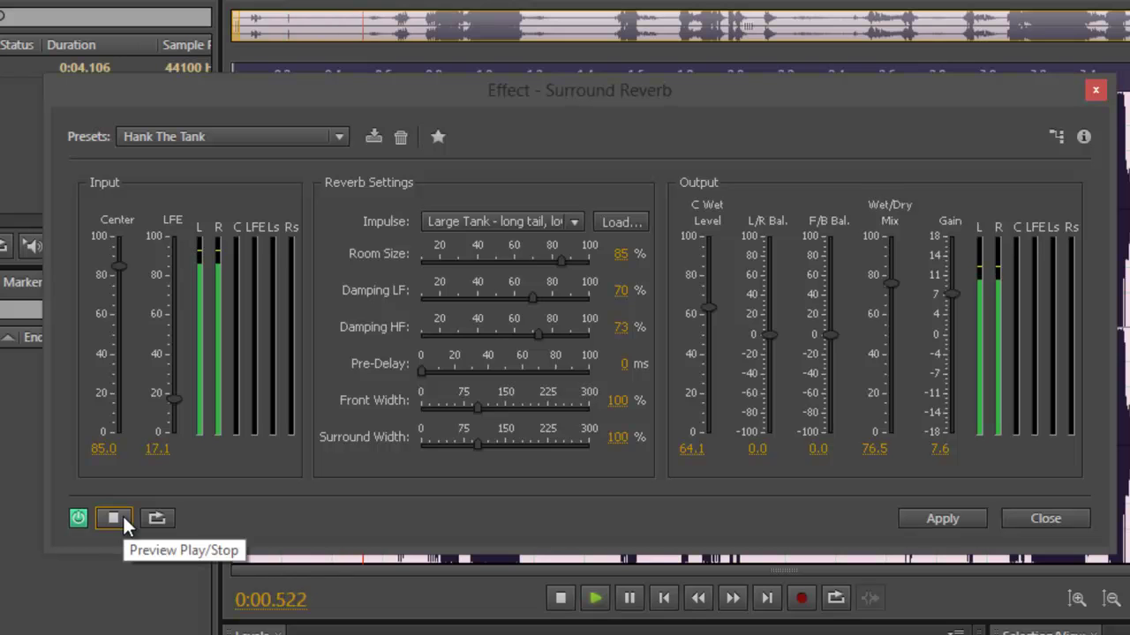
click(165, 133)
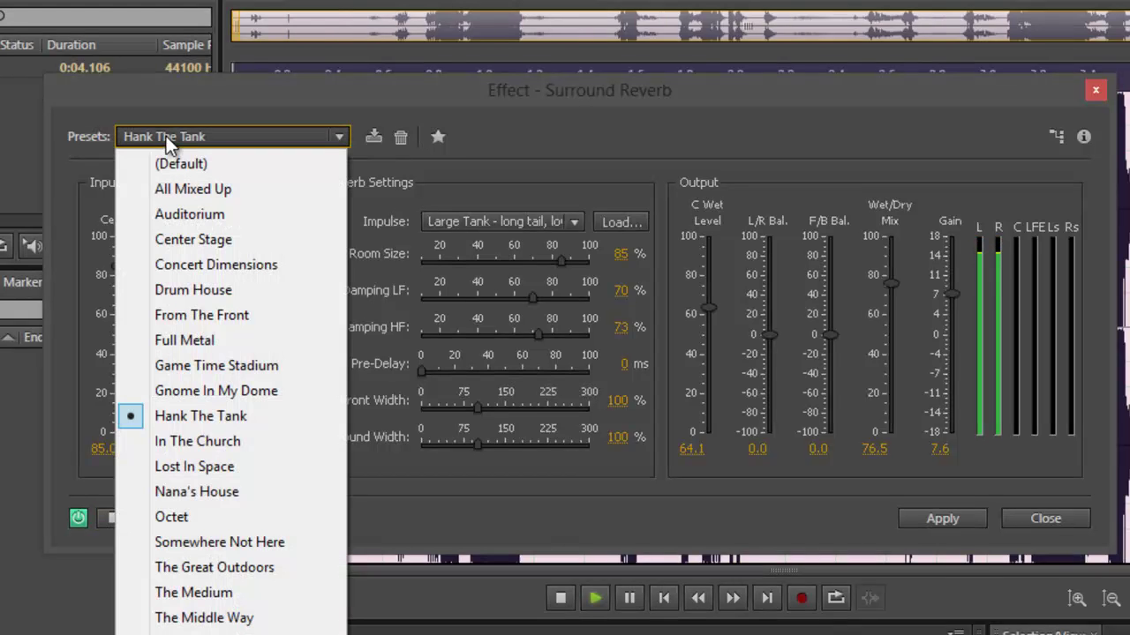
click(160, 442)
click(107, 518)
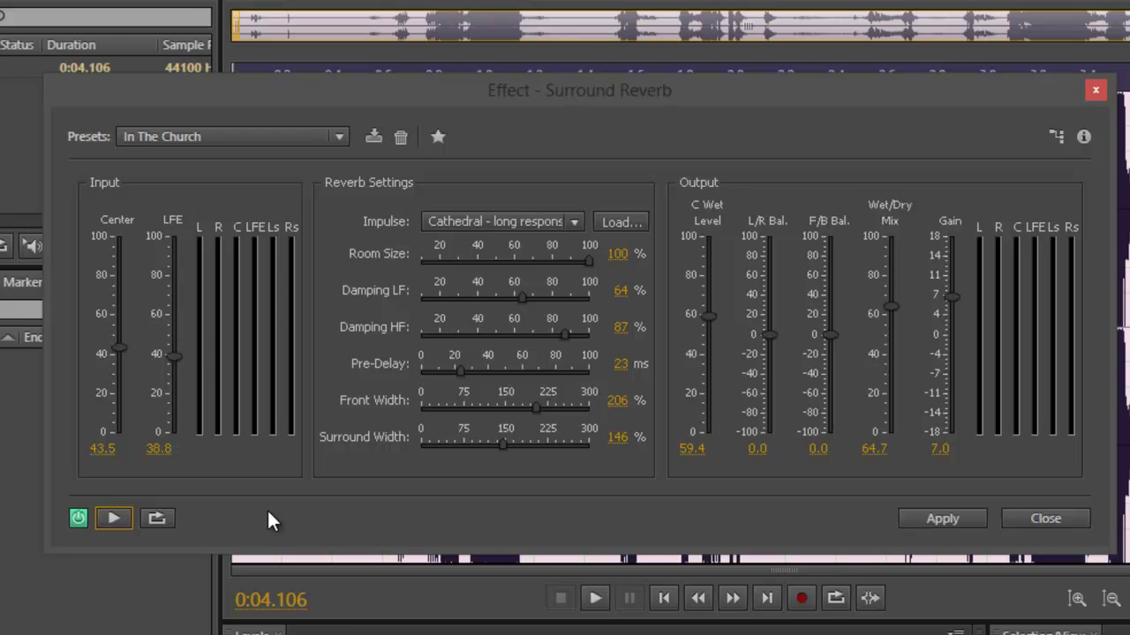
- Preview the voice with Lost In Space, Nana's House and Octet reverb presets in turn
click(200, 138)
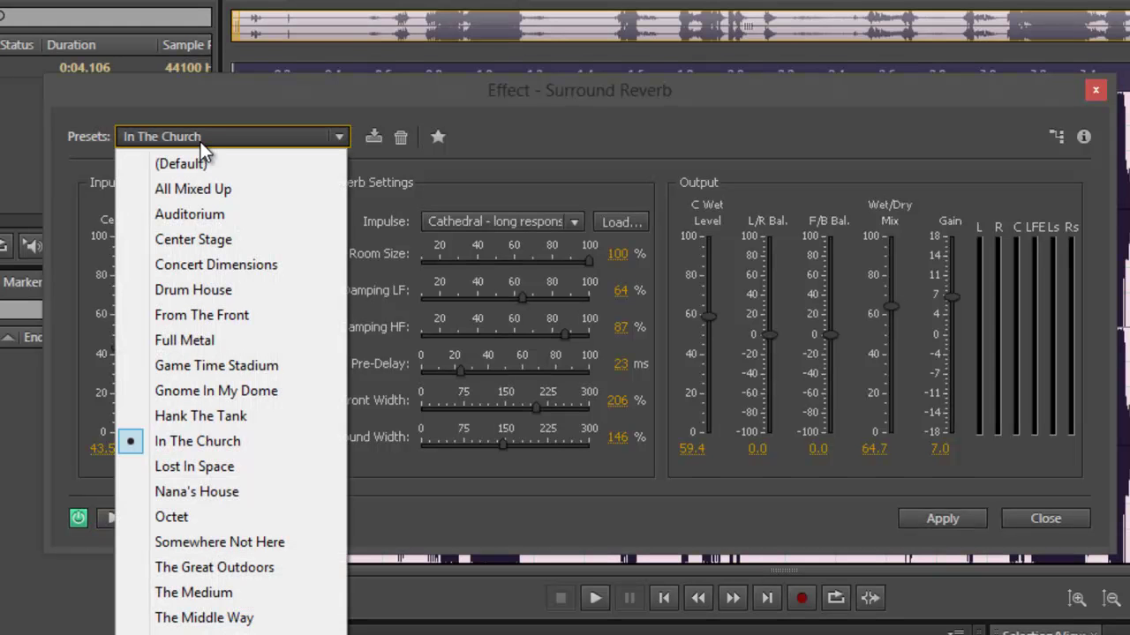
click(201, 467)
click(123, 515)
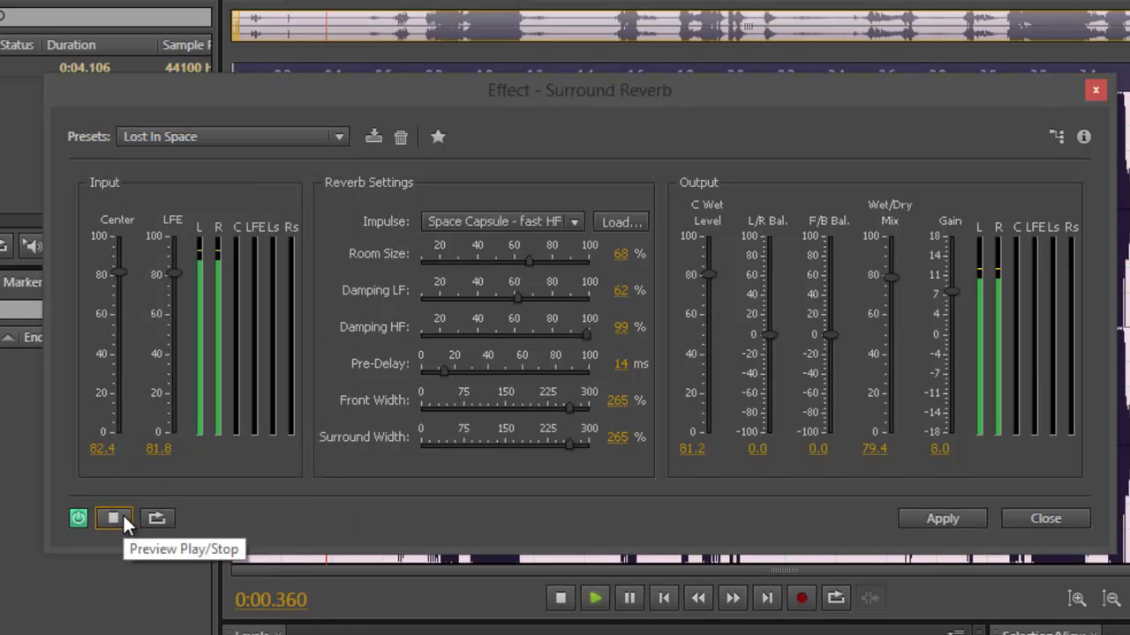
click(169, 136)
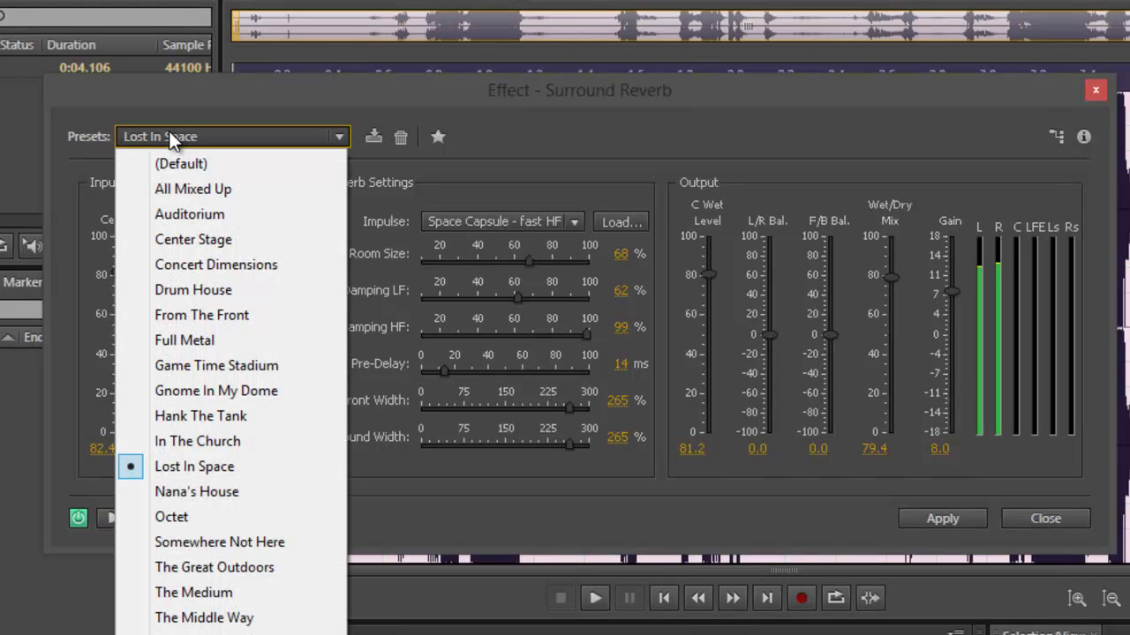
click(183, 493)
click(113, 519)
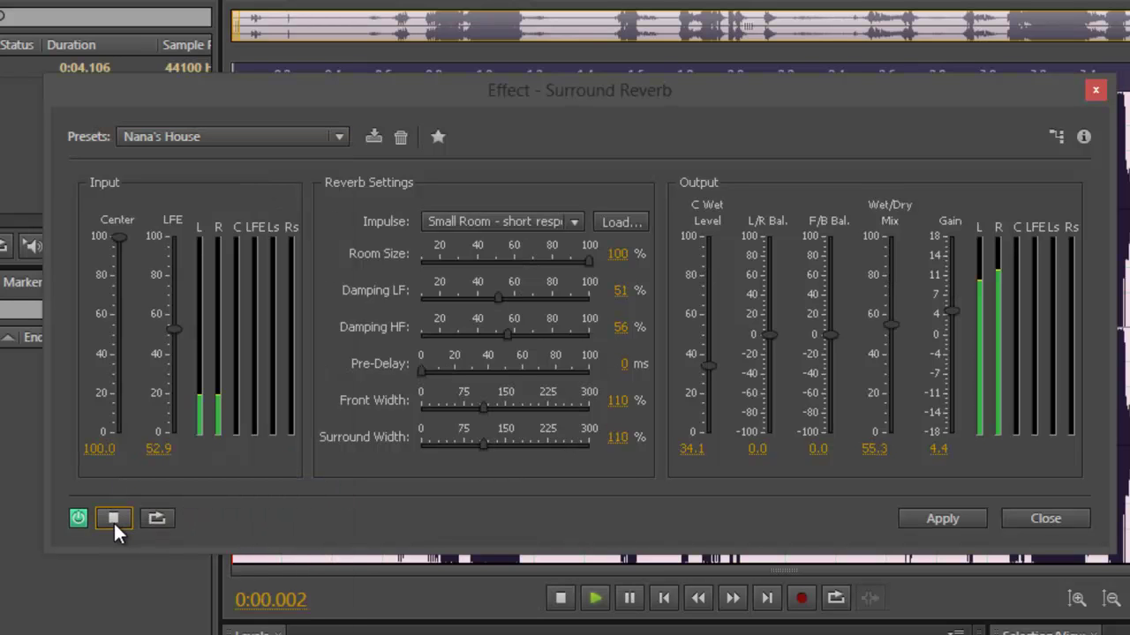
click(185, 131)
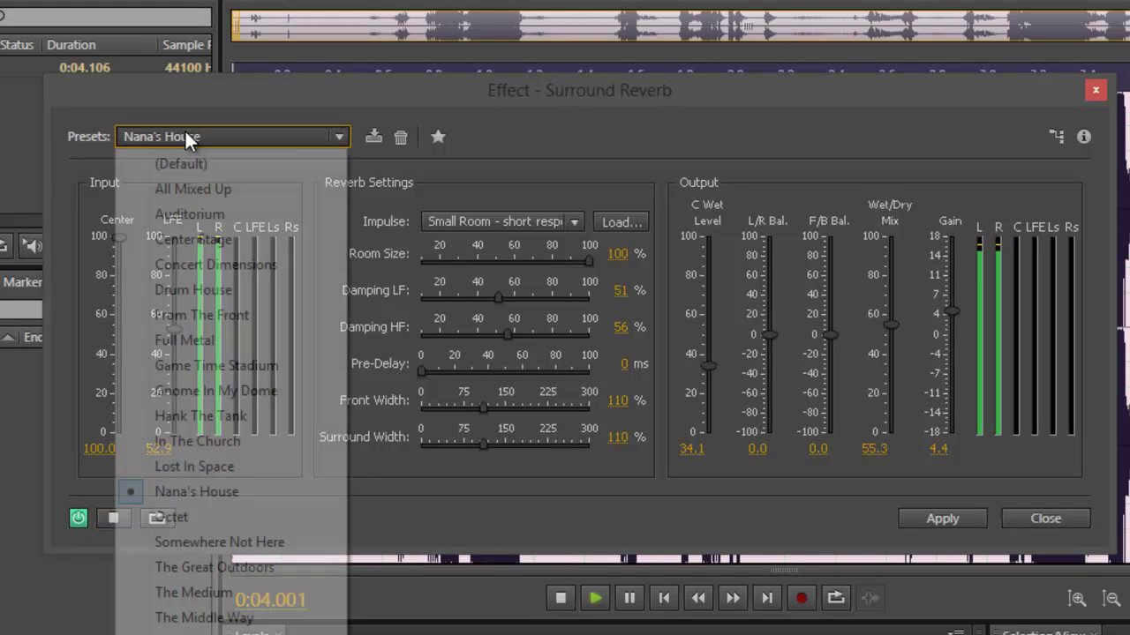
click(185, 516)
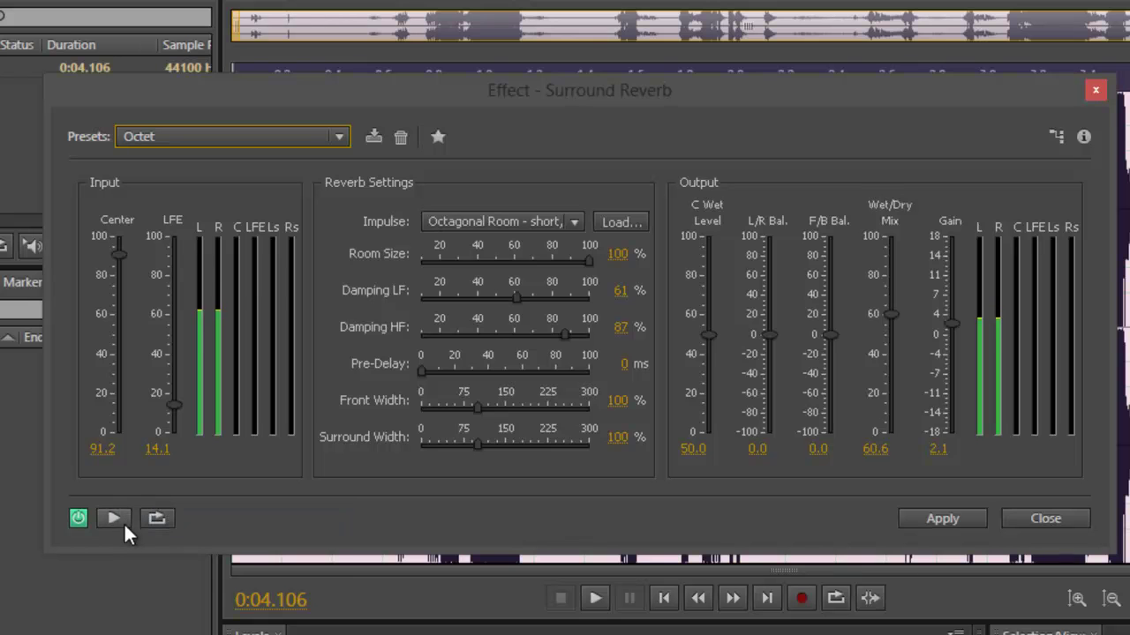
click(118, 518)
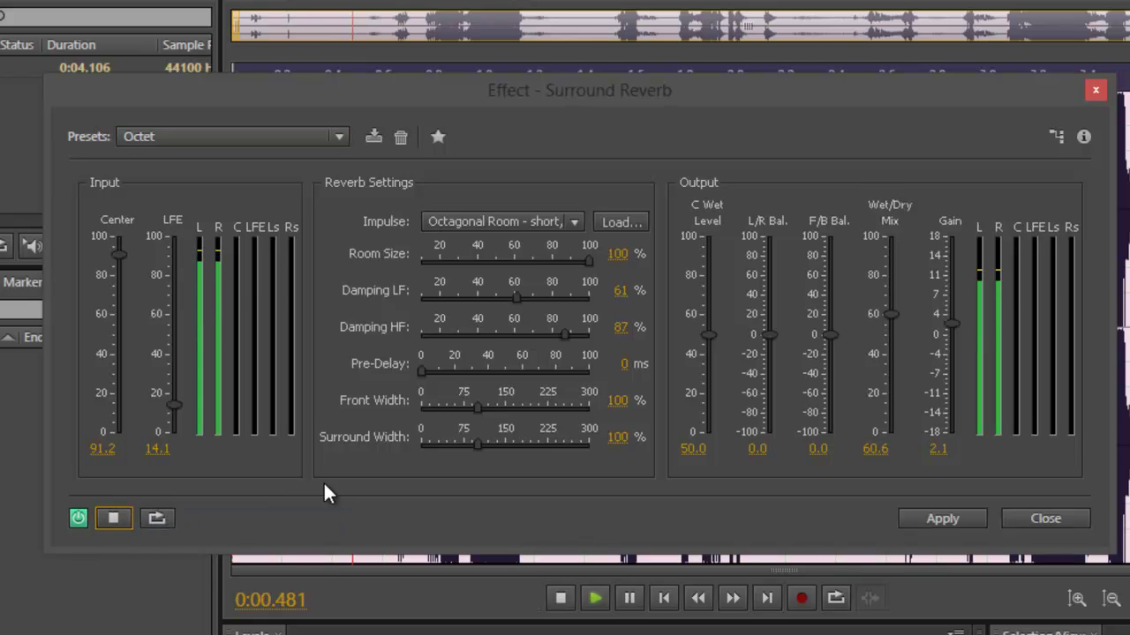
click(227, 133)
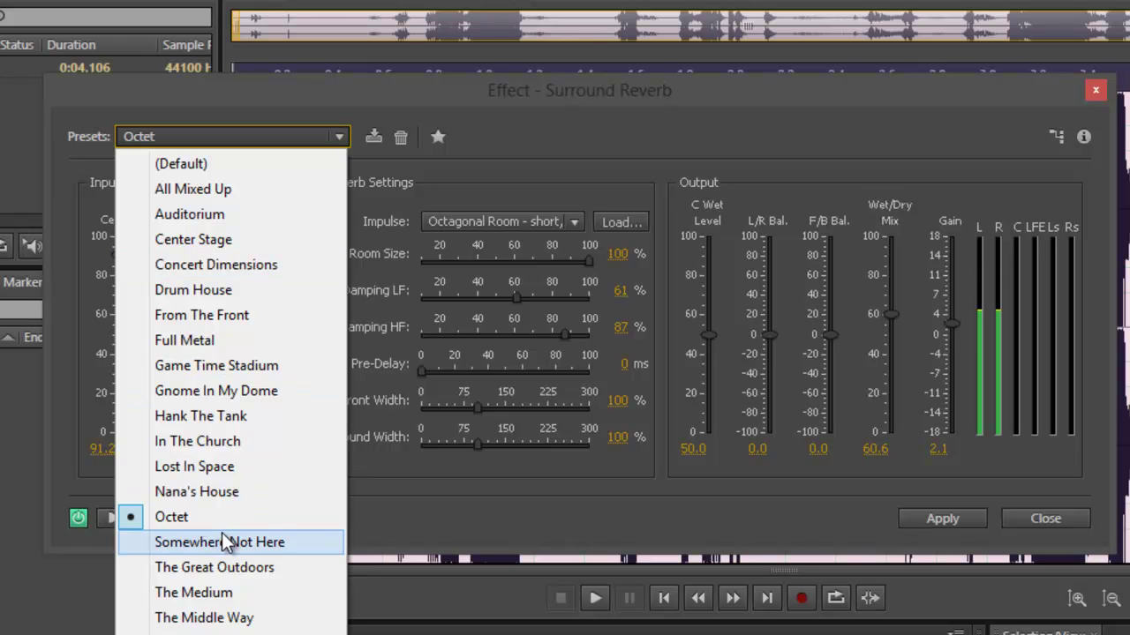
- Preview the voice with the Somewhere Not Here and The Great Outdoors presets
click(273, 542)
click(112, 519)
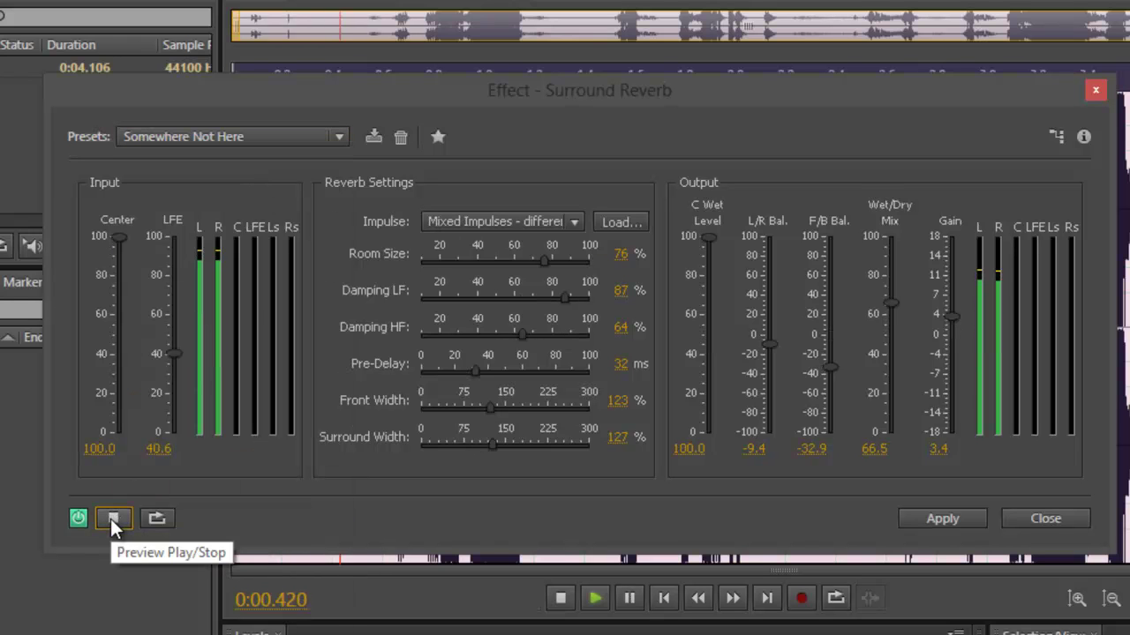
click(190, 133)
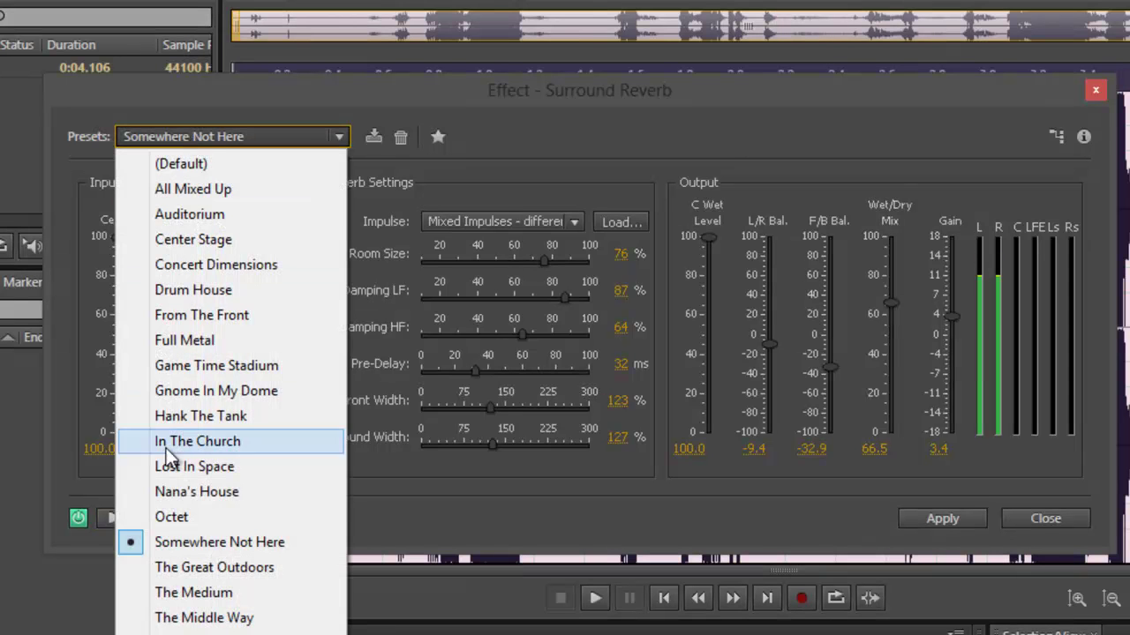
click(213, 570)
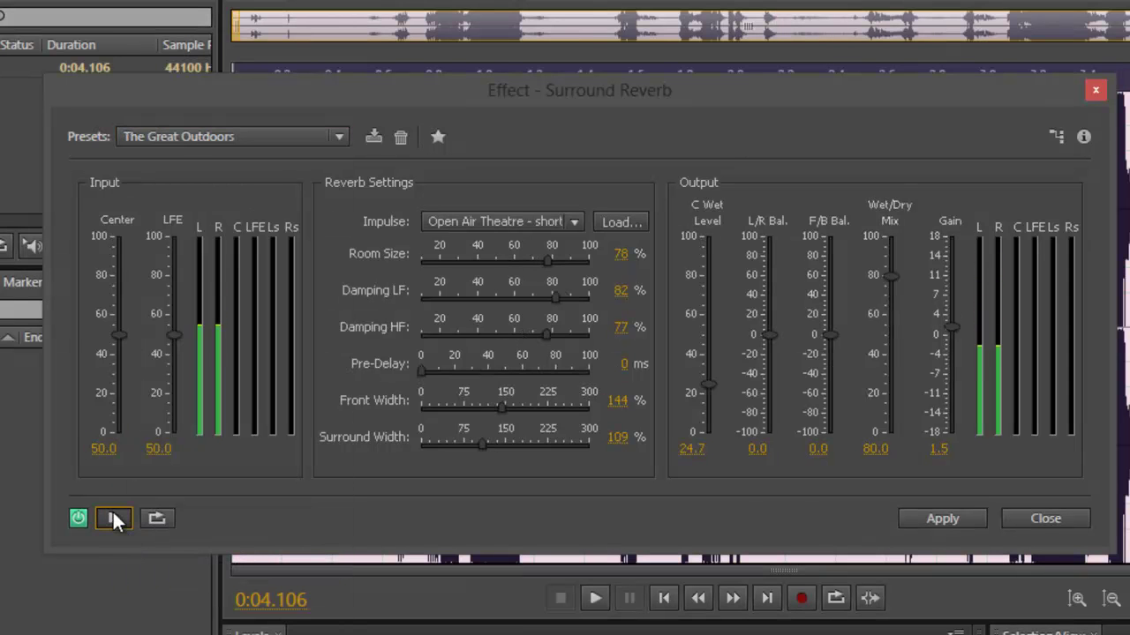
click(113, 515)
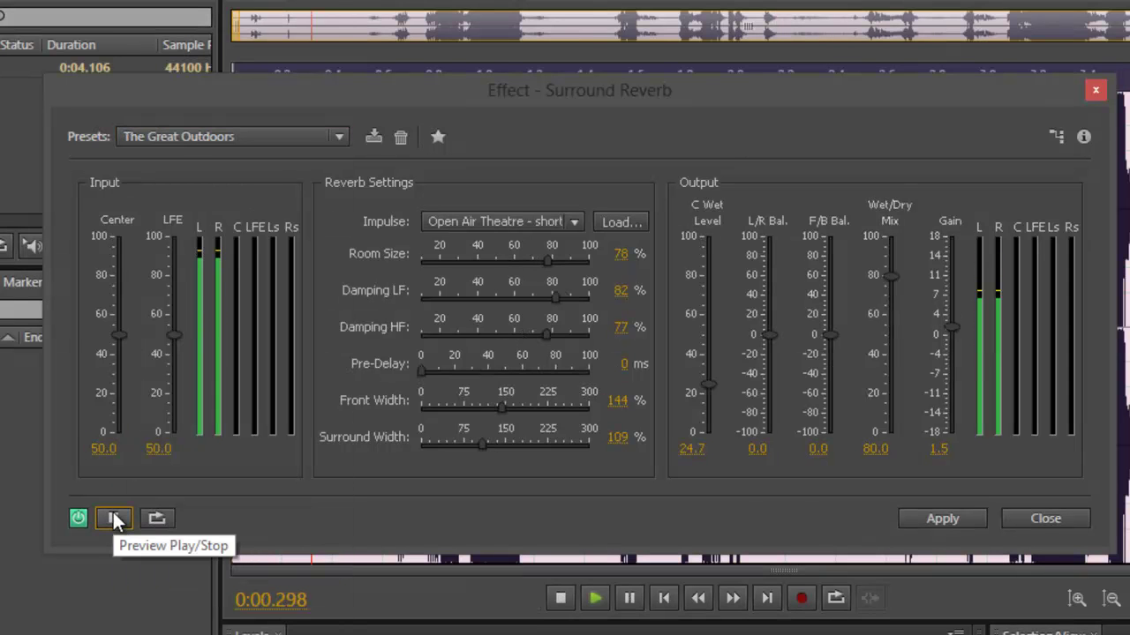
- Preview The Medium and The Middle Way, then select the Trapped In The Well preset
click(206, 137)
click(190, 593)
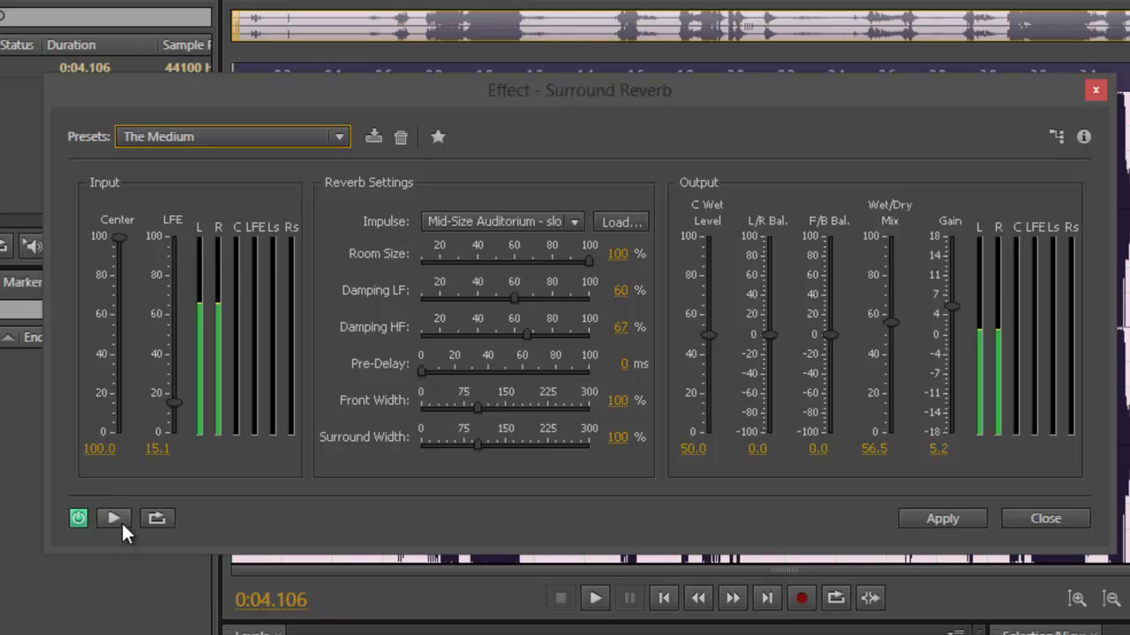
click(121, 519)
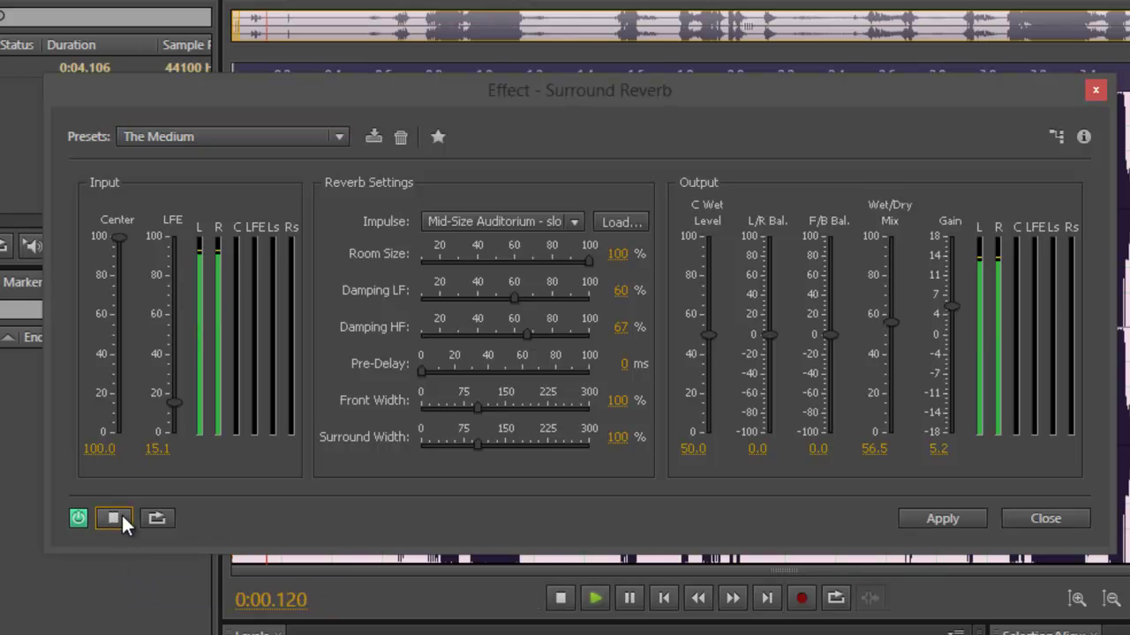
click(198, 137)
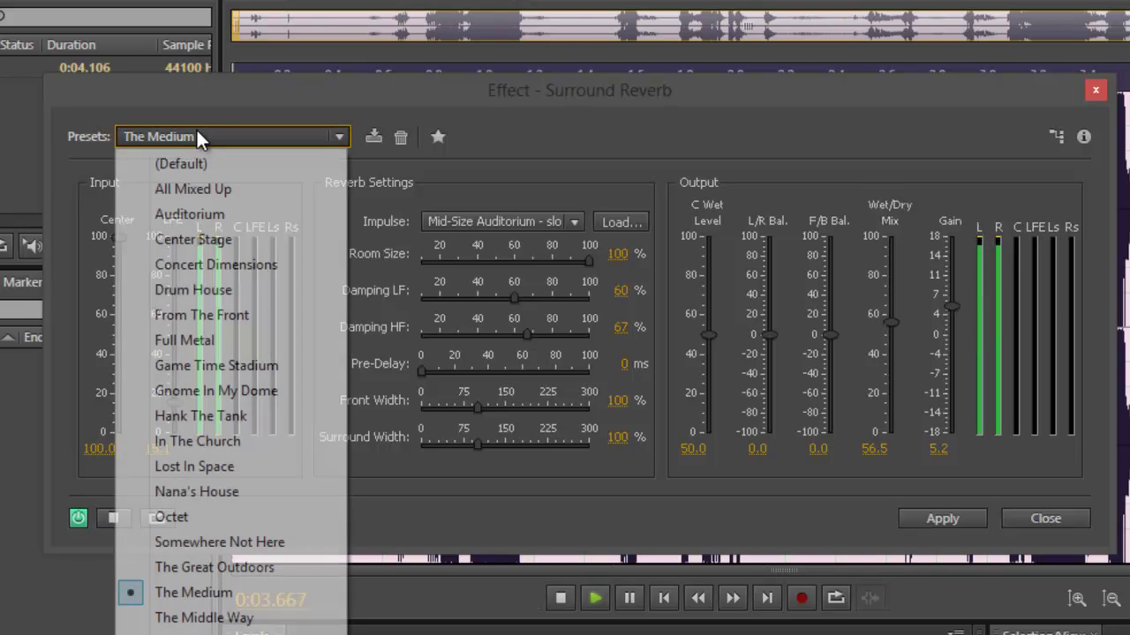
click(204, 618)
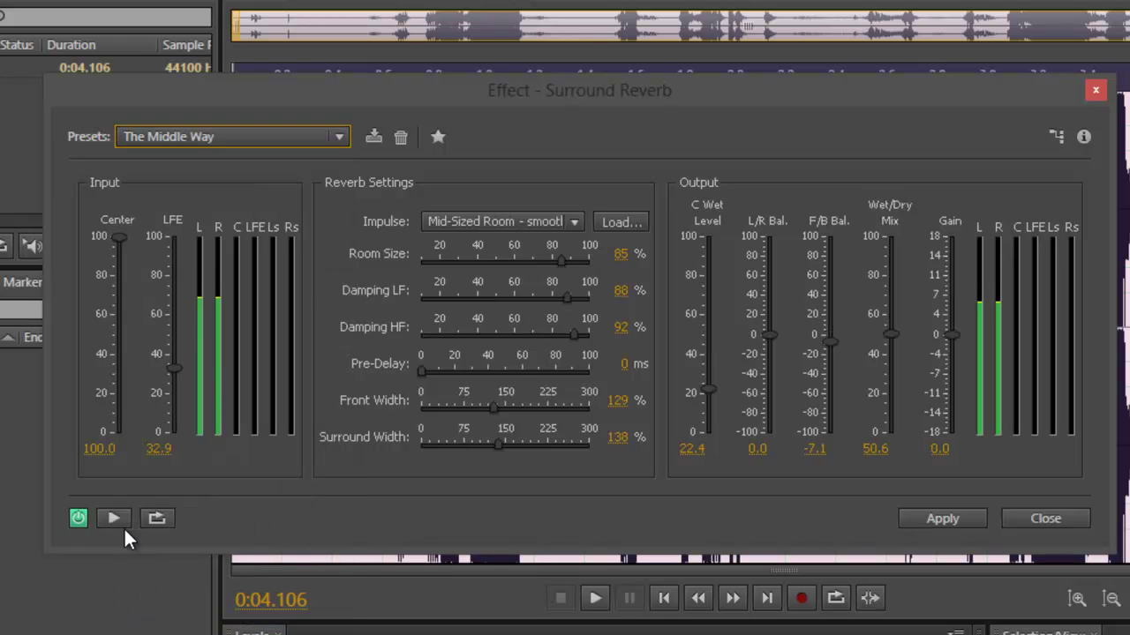
click(120, 520)
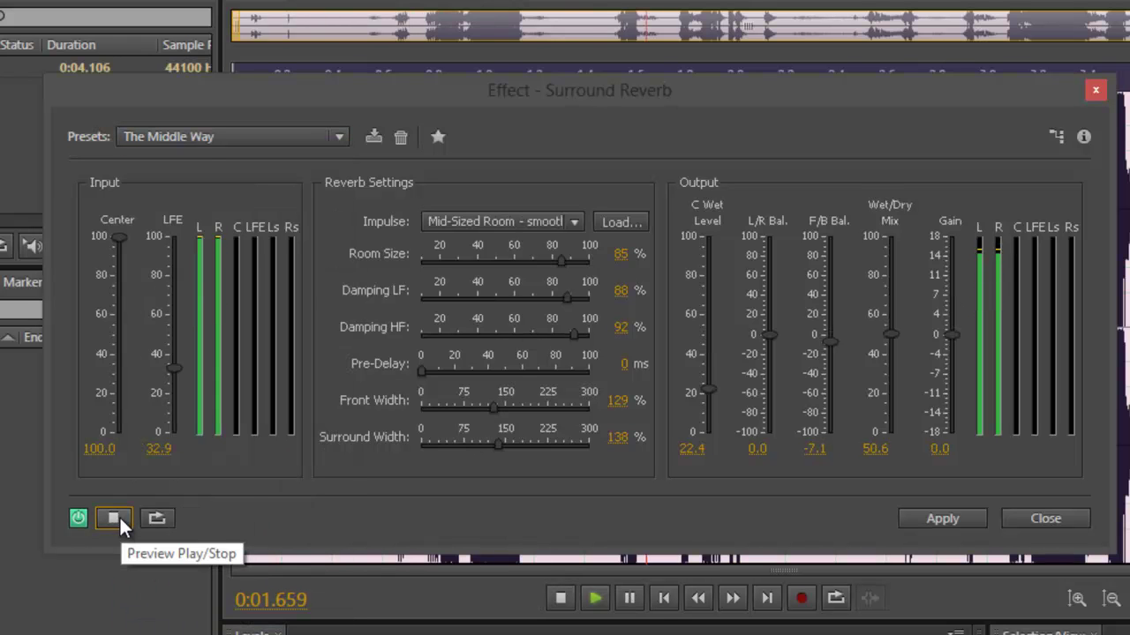
click(202, 136)
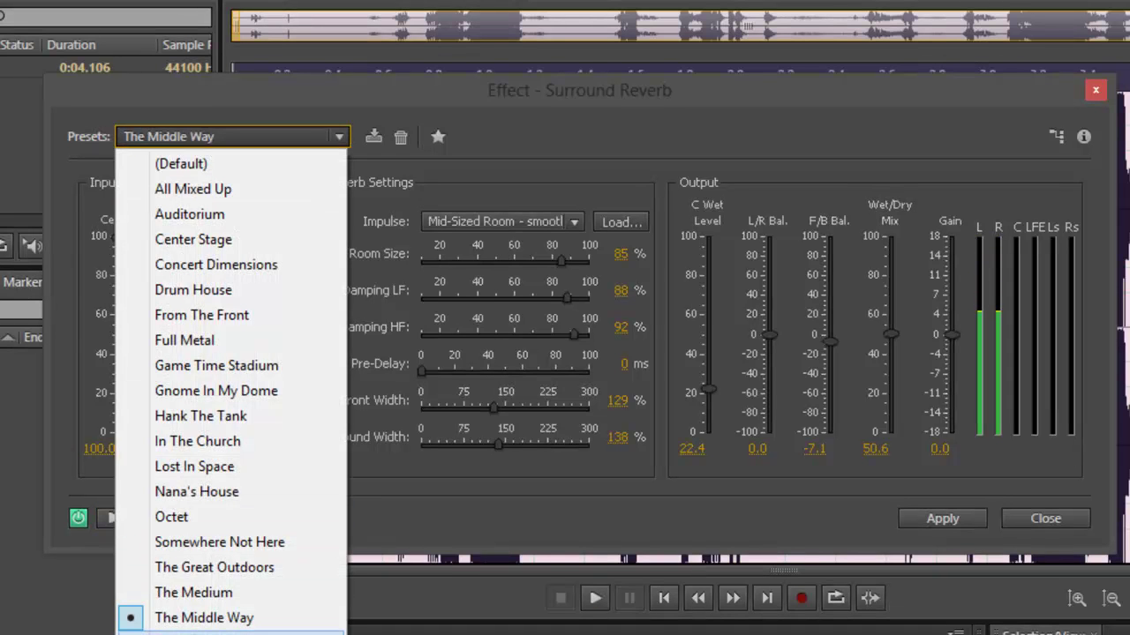
click(203, 634)
- Preview the voice with Trapped In The Well, keeping that preset selected
click(116, 518)
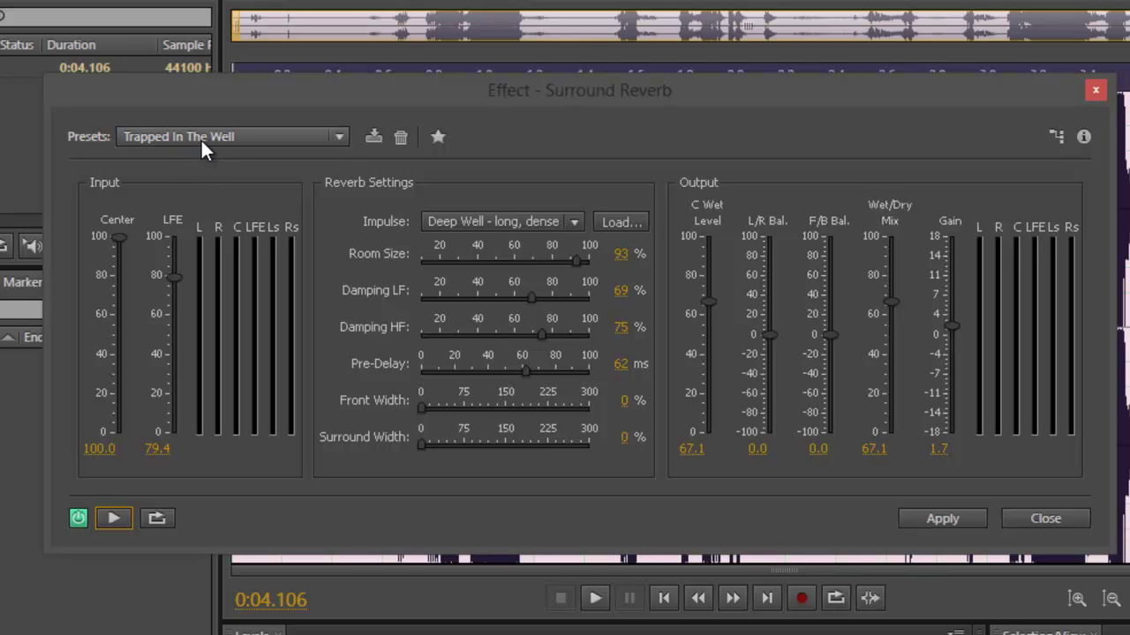
click(200, 137)
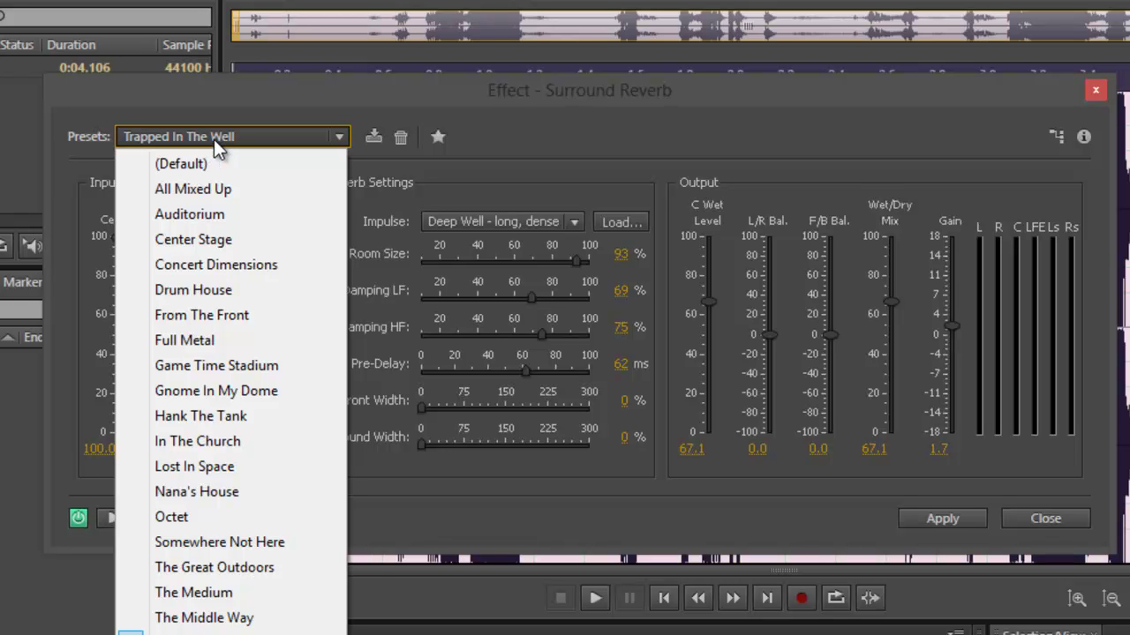
click(214, 139)
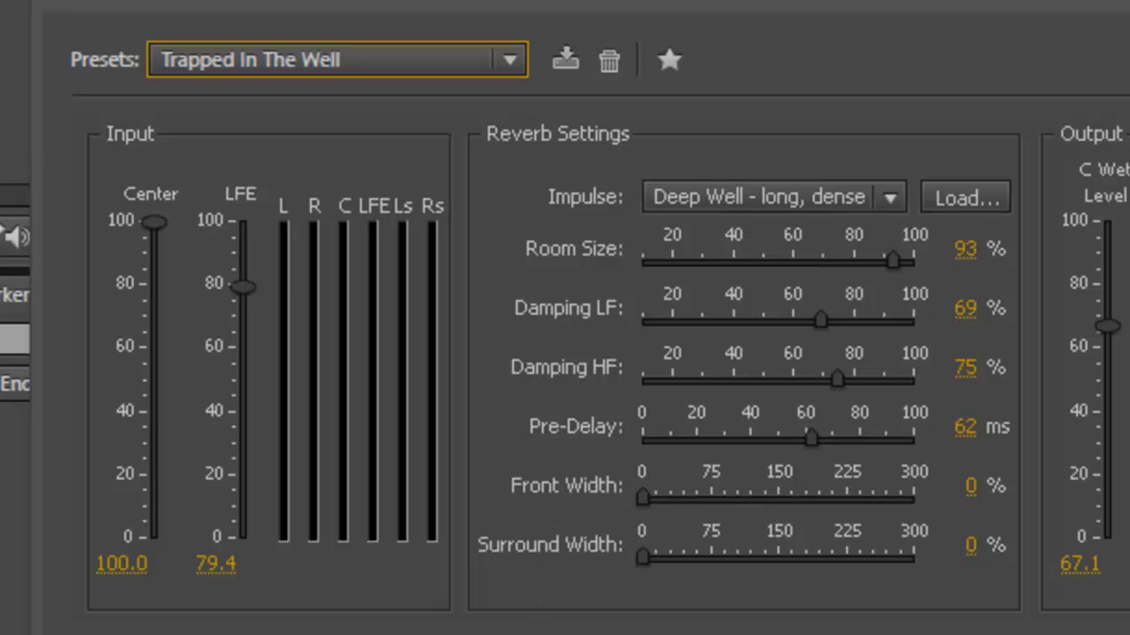
- Move the Surround Reverb dialog aside and apply Trapped In The Well to drowning-voice-raw.mp3
click(880, 127)
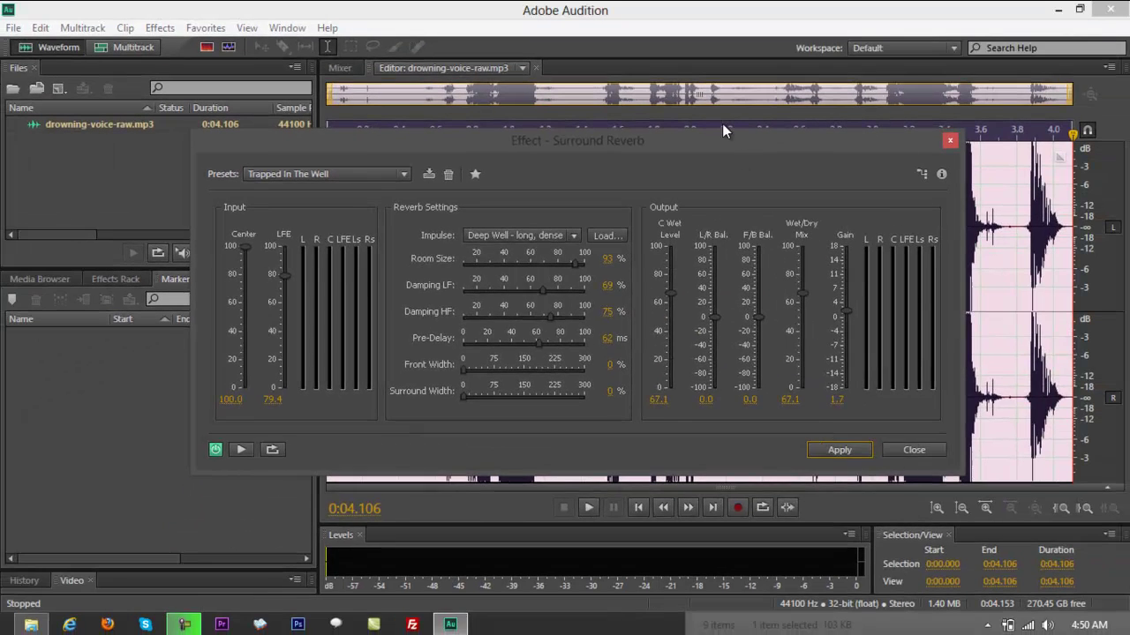
drag(722, 131, 418, 97)
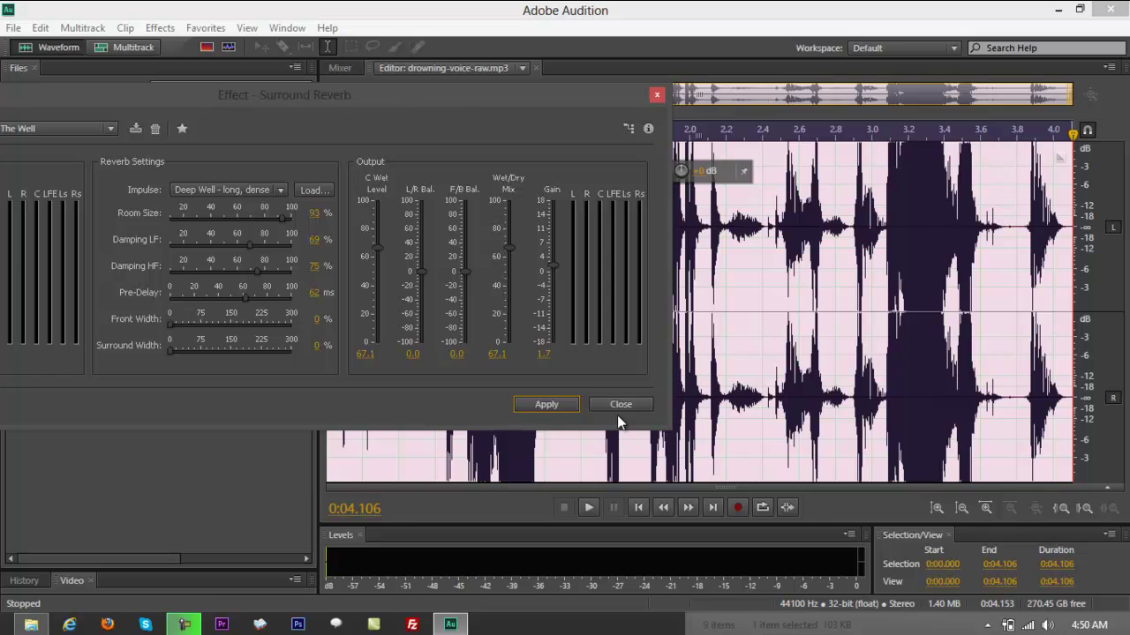
click(556, 407)
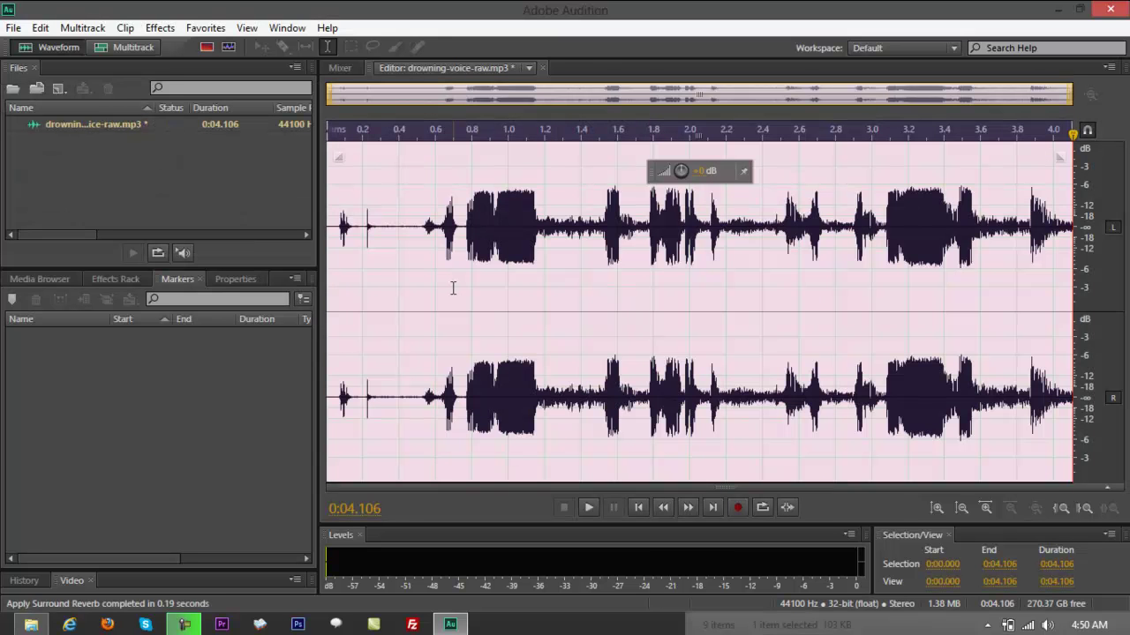
- Play the reverb-processed voice recording from the start to its 4.106-second end
key(space)
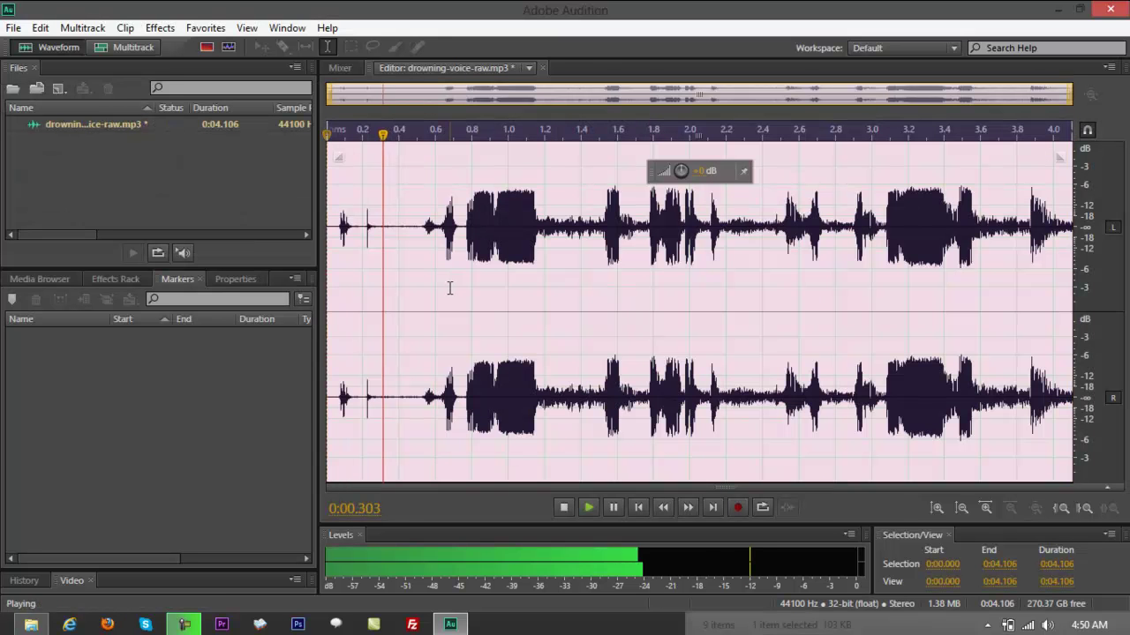
- Reopen Surround Reverb from Effects > Reverb, centre its dialog, and drop down the Presets list
click(128, 28)
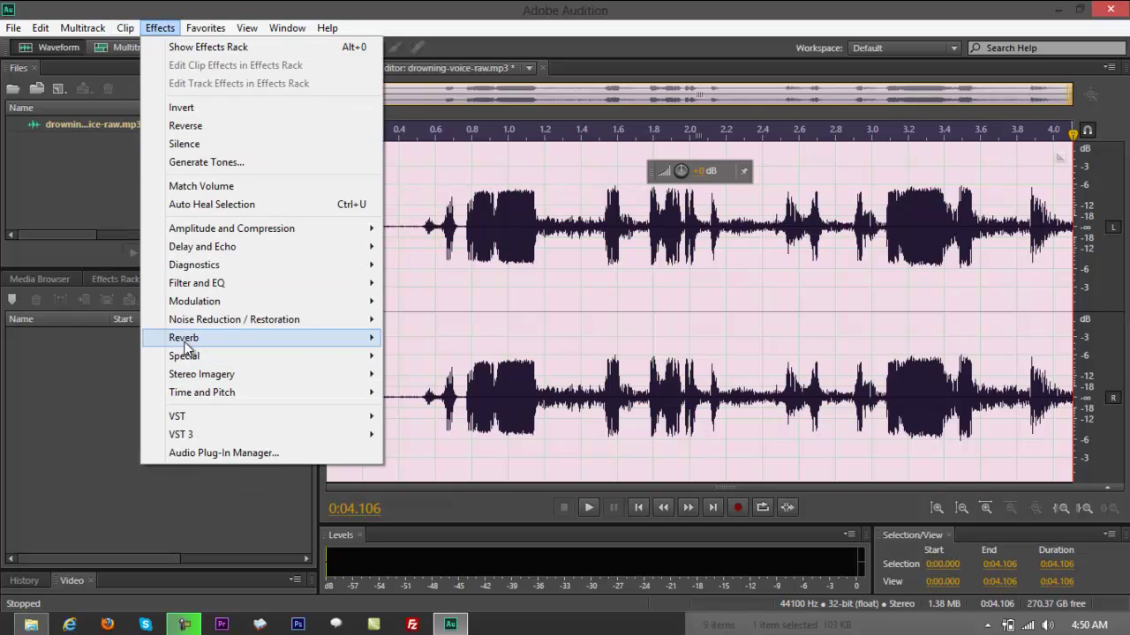
mouse_move(187, 343)
click(477, 413)
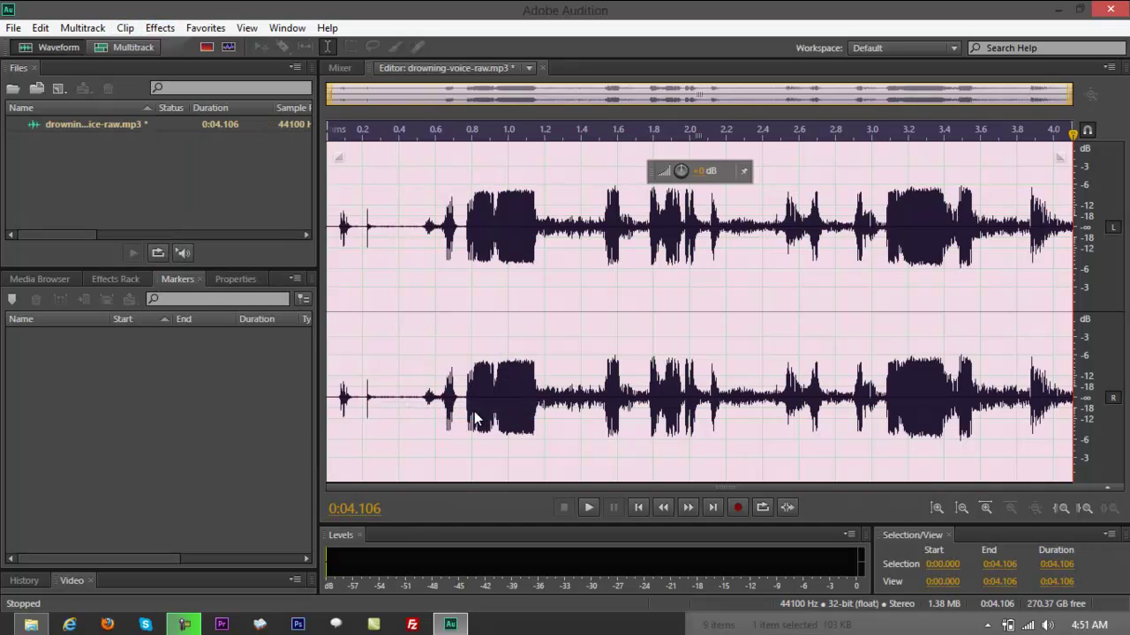
drag(282, 94, 578, 111)
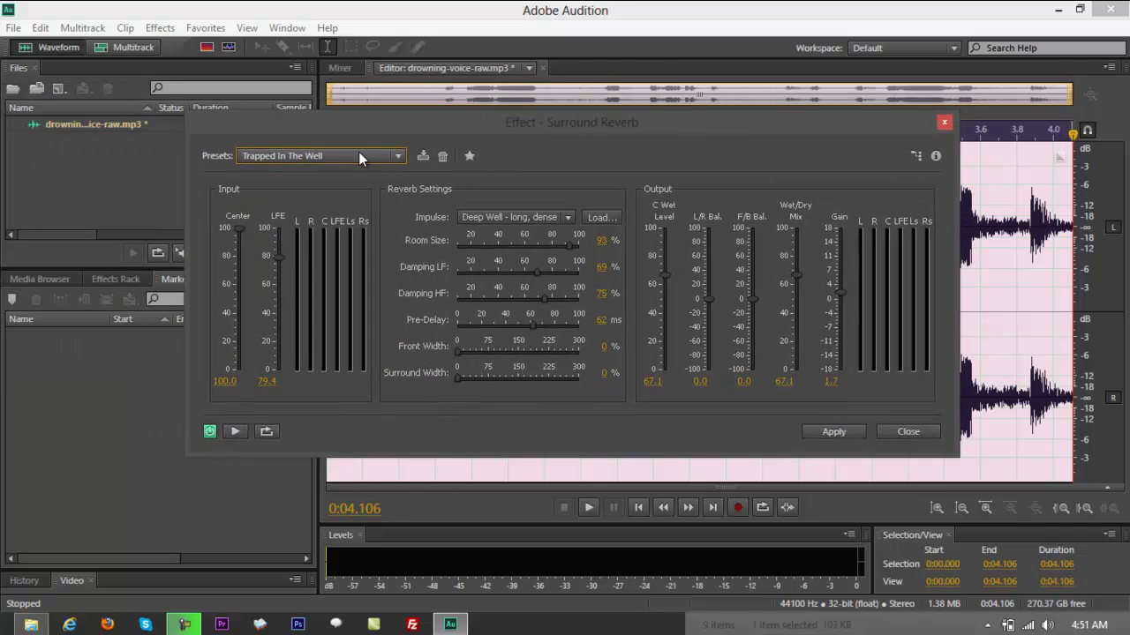
click(351, 154)
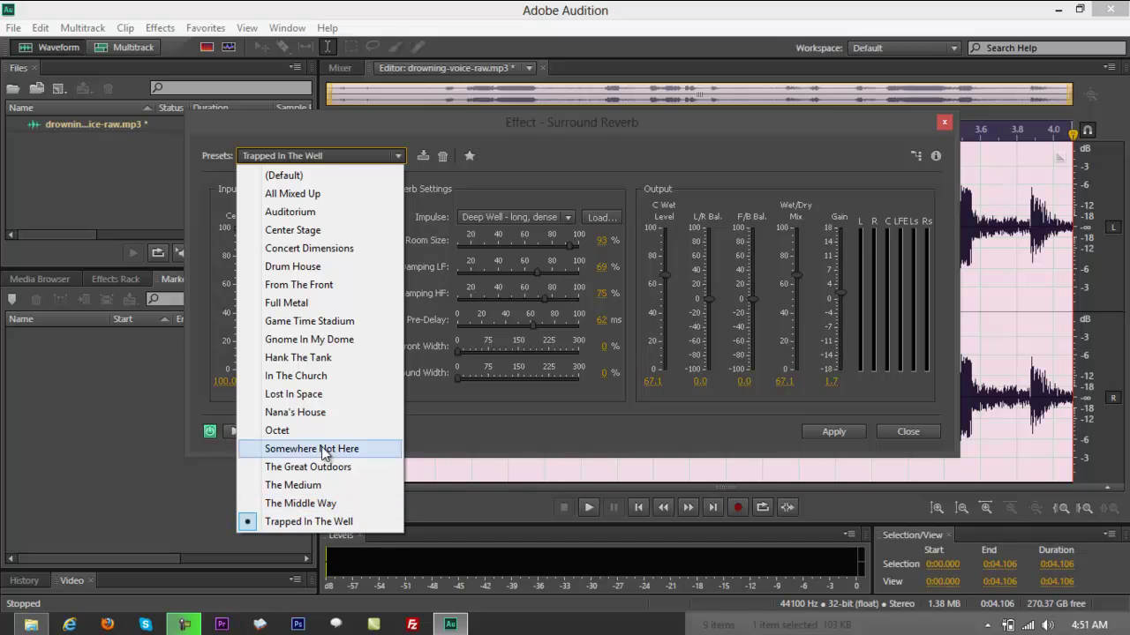
- Load the Auditorium preset (Full-Size Auditorium, 100% room, 10 ms pre-delay) and preview the voice
click(289, 216)
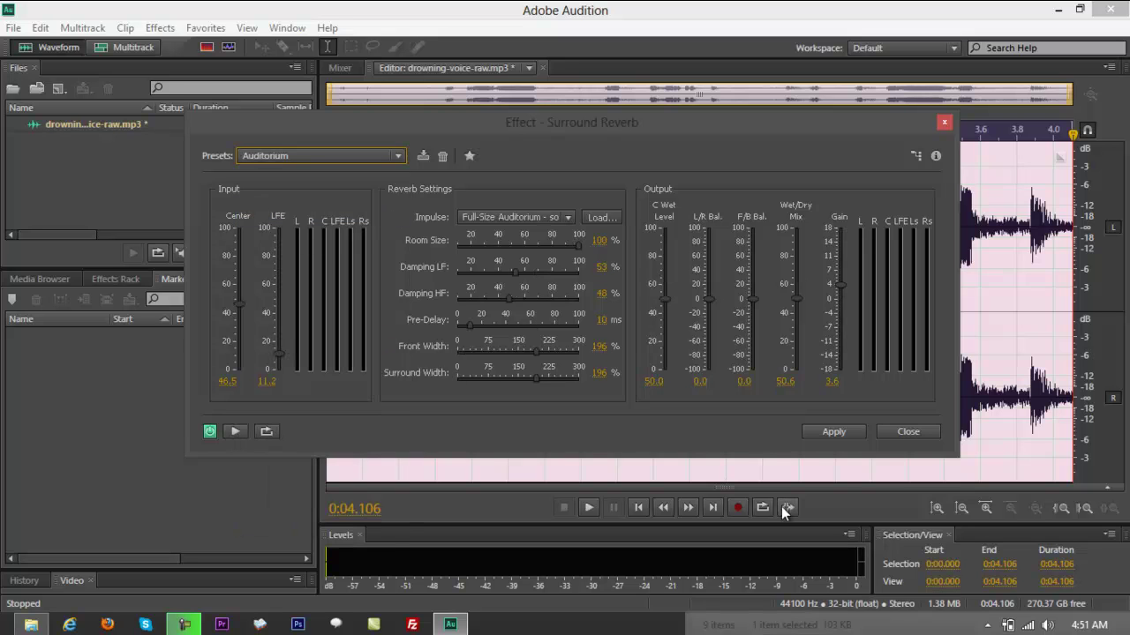
click(234, 433)
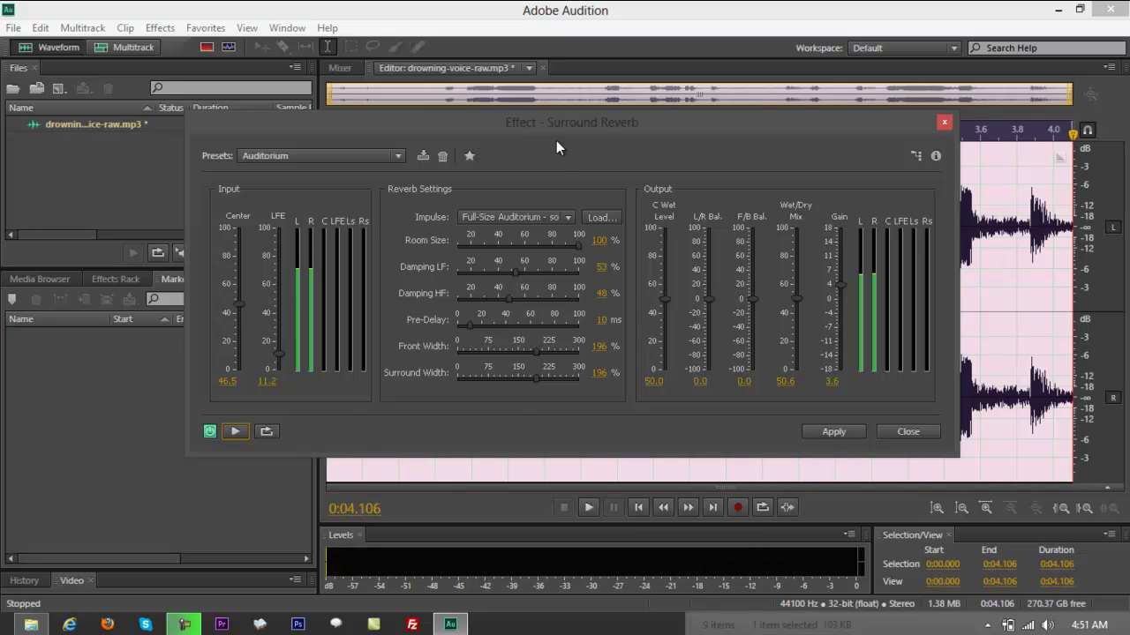
mouse_move(541, 122)
mouse_down()
mouse_move(564, 128)
mouse_move(544, 138)
mouse_up()
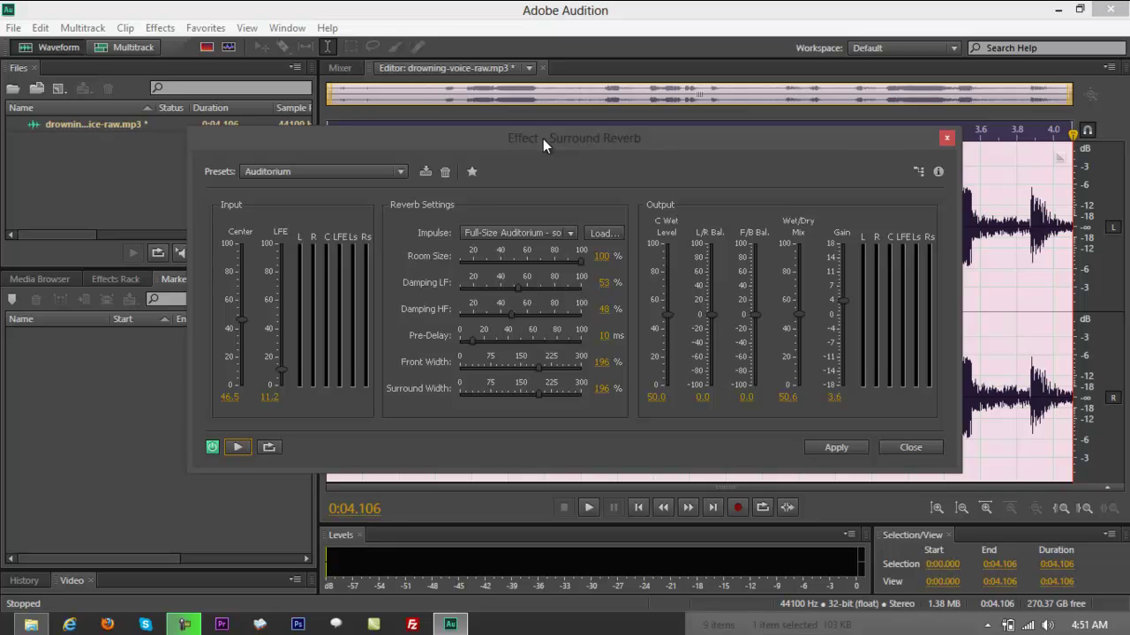
drag(543, 138, 533, 146)
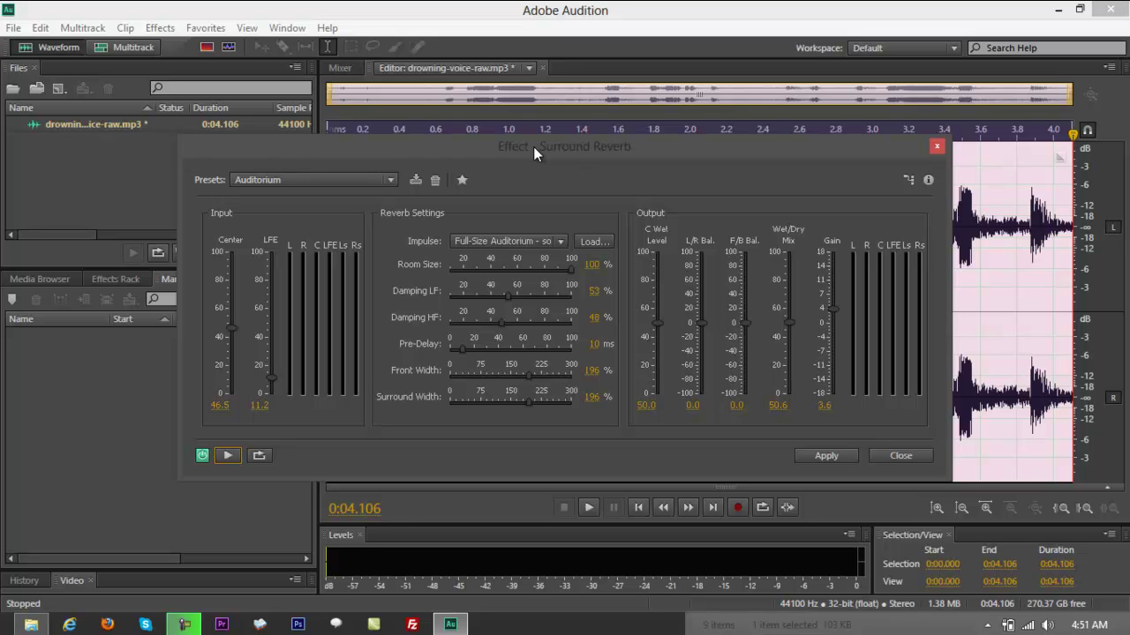
drag(534, 153, 537, 151)
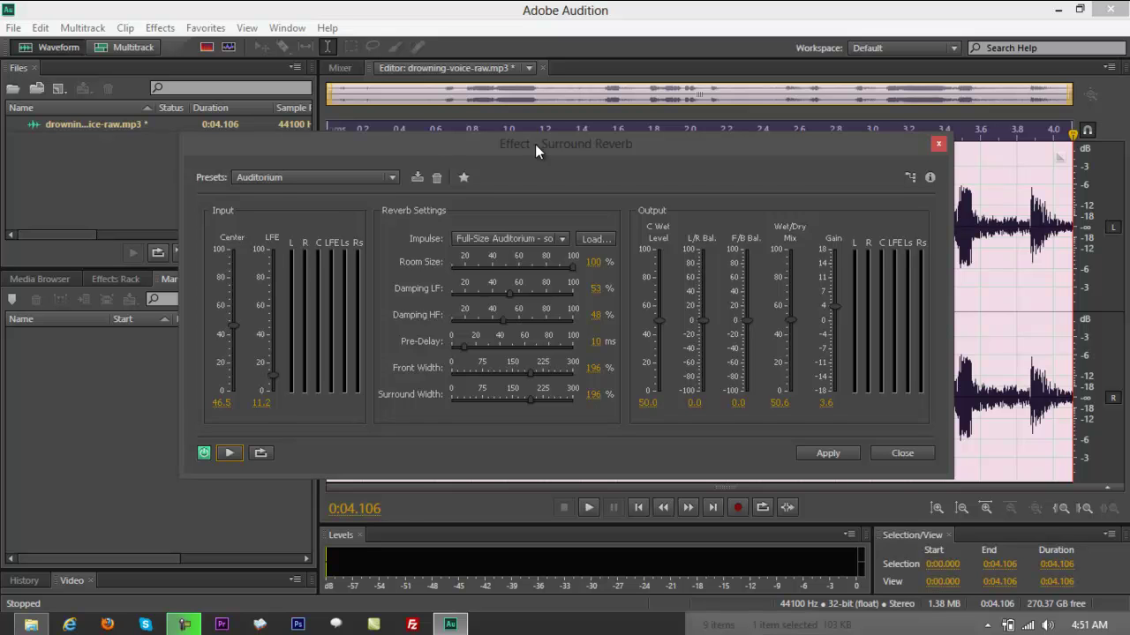
drag(536, 150, 535, 156)
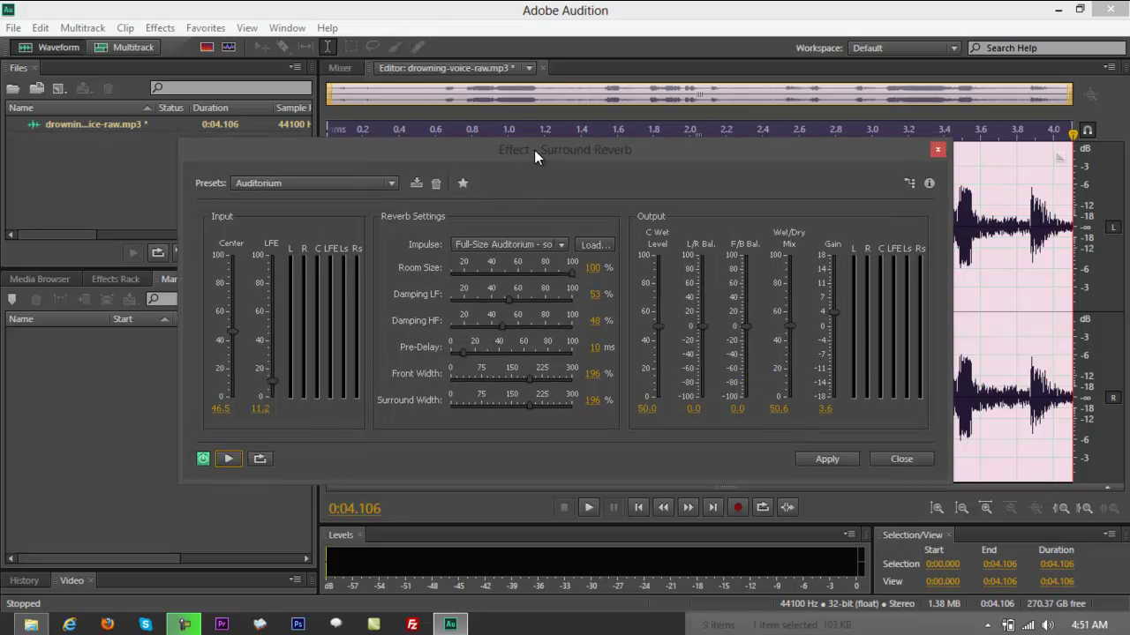